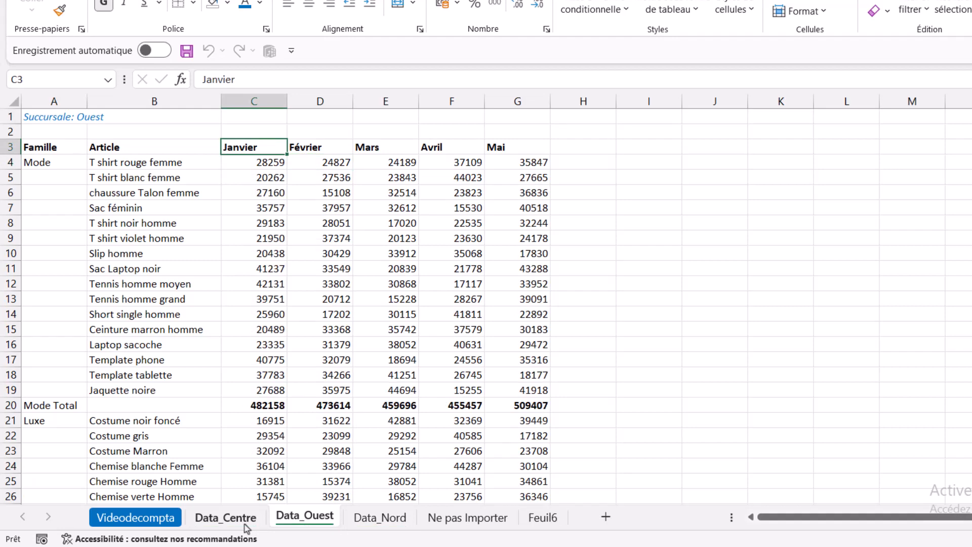
Step: Compare the month headers in row 3 of the Data_Centre sheet with those of the Data_Ouest sheet
click(226, 518)
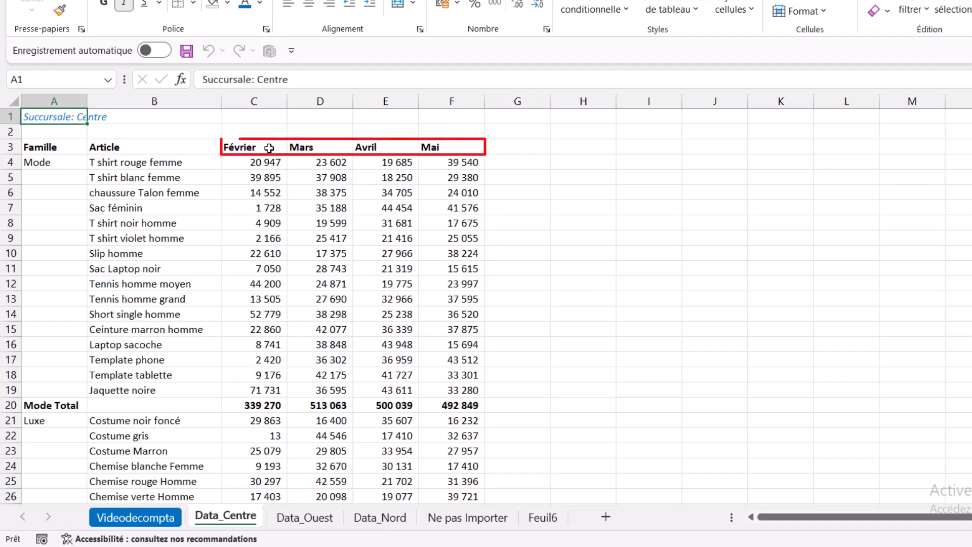
click(265, 146)
click(439, 146)
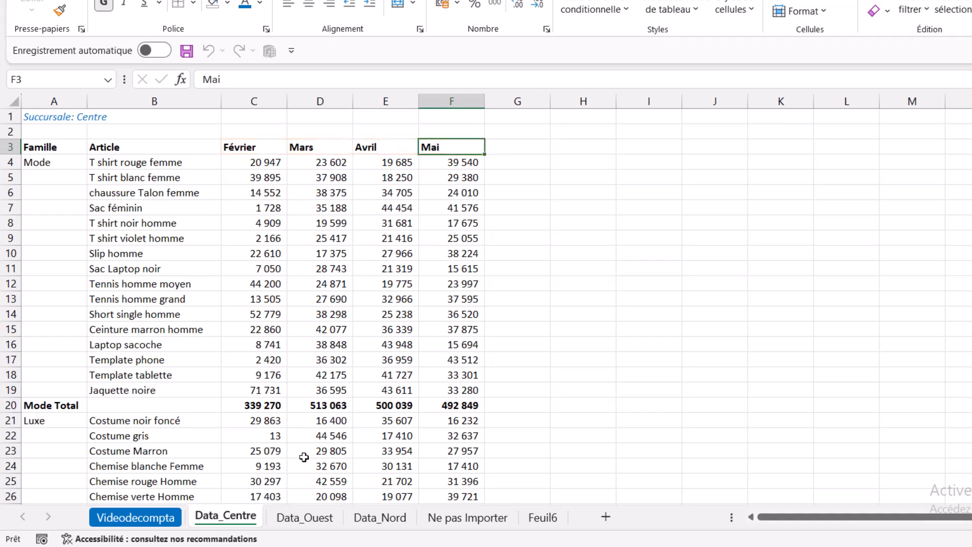
click(298, 520)
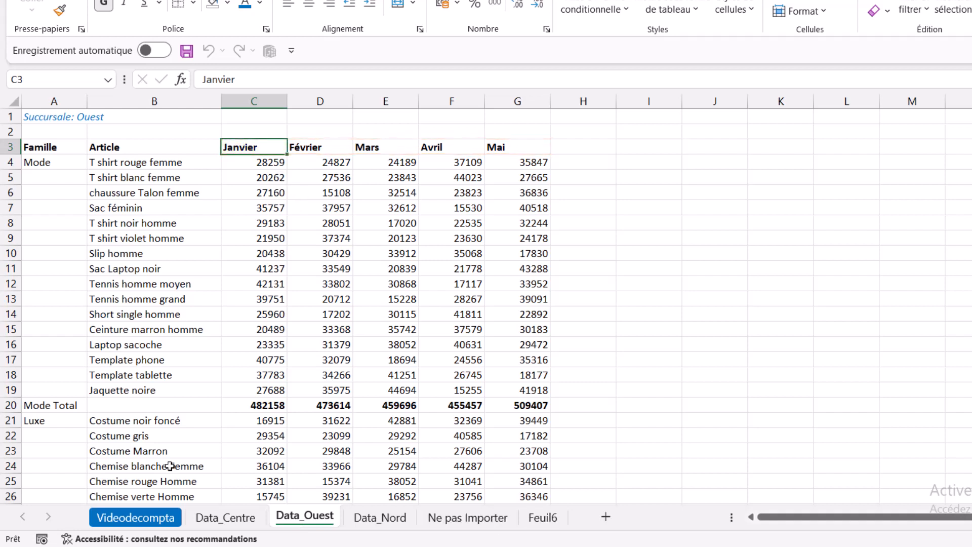
Step: Examine the Mode Total row and the Famille column's blank cells on Data_Ouest, and check the Data_Nord and Data_Centre sheets
click(46, 407)
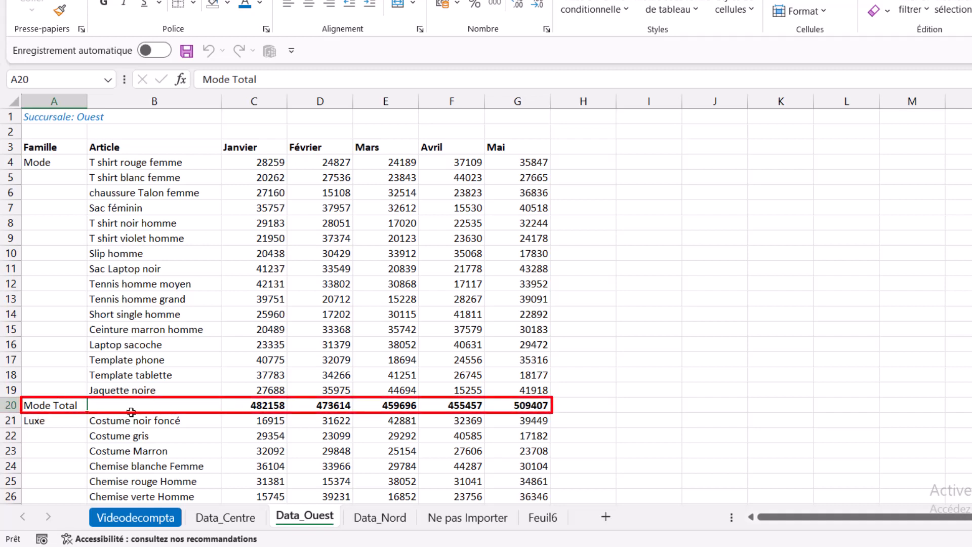
click(55, 177)
drag(55, 261, 55, 391)
click(63, 164)
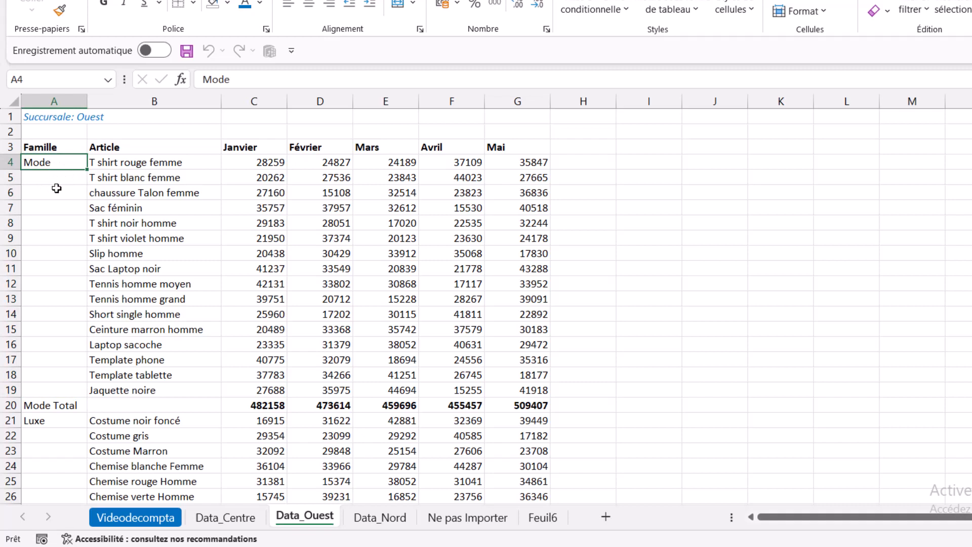
drag(59, 180, 52, 388)
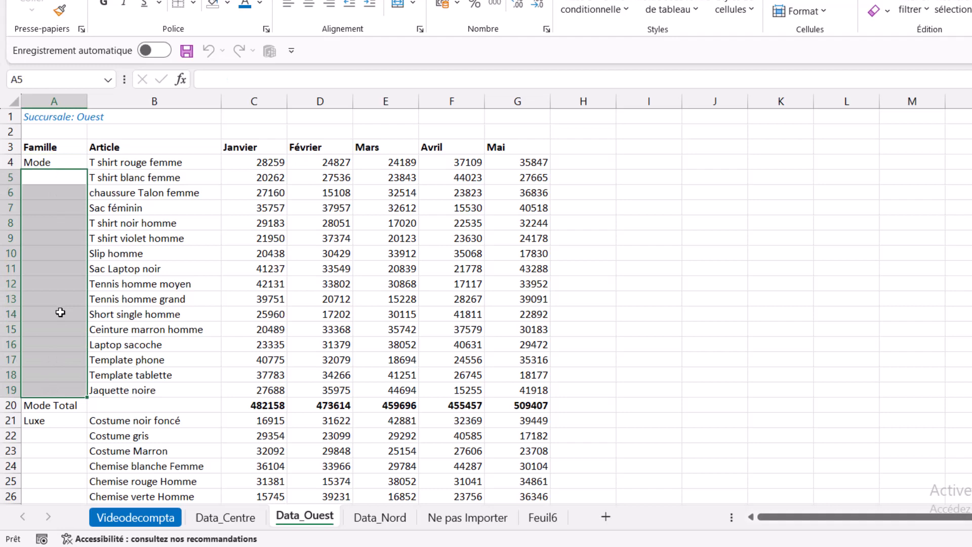
click(368, 519)
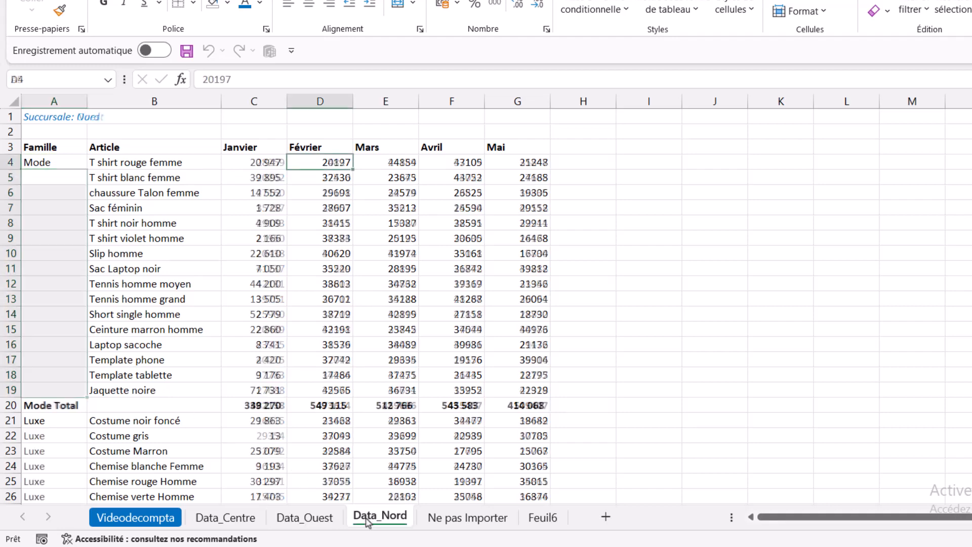
click(250, 517)
Step: Switch to the Template - Solution workbook and examine the consolidated table's rows, columns and available refresh command
click(813, 545)
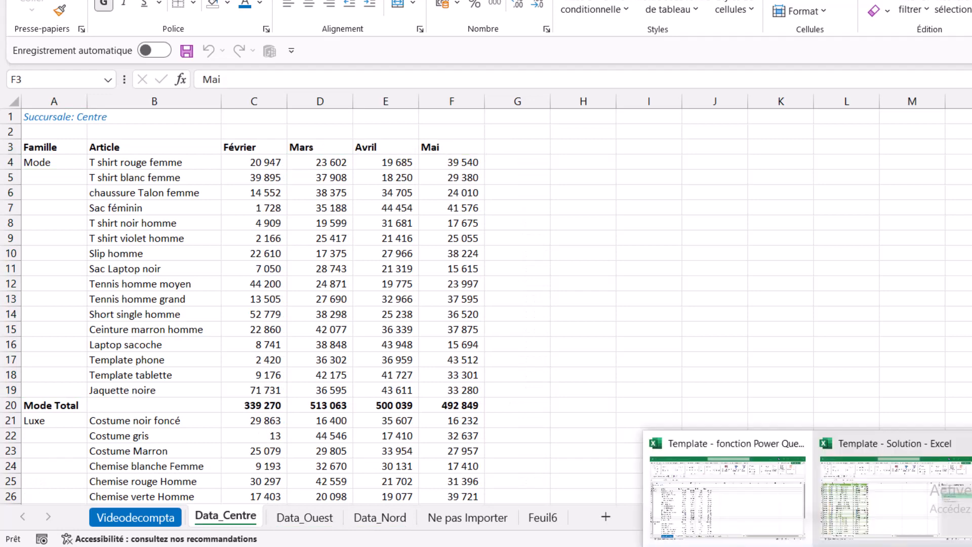
click(756, 450)
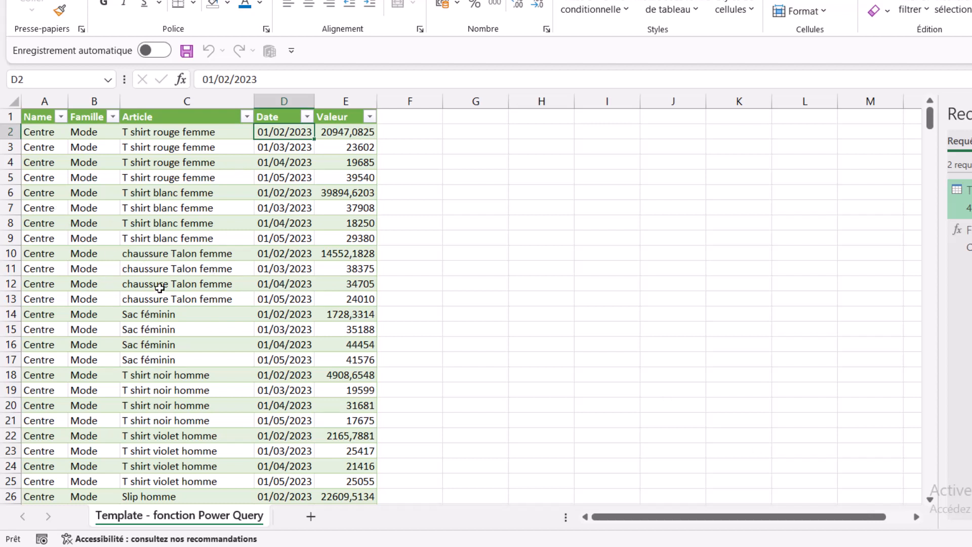
click(186, 249)
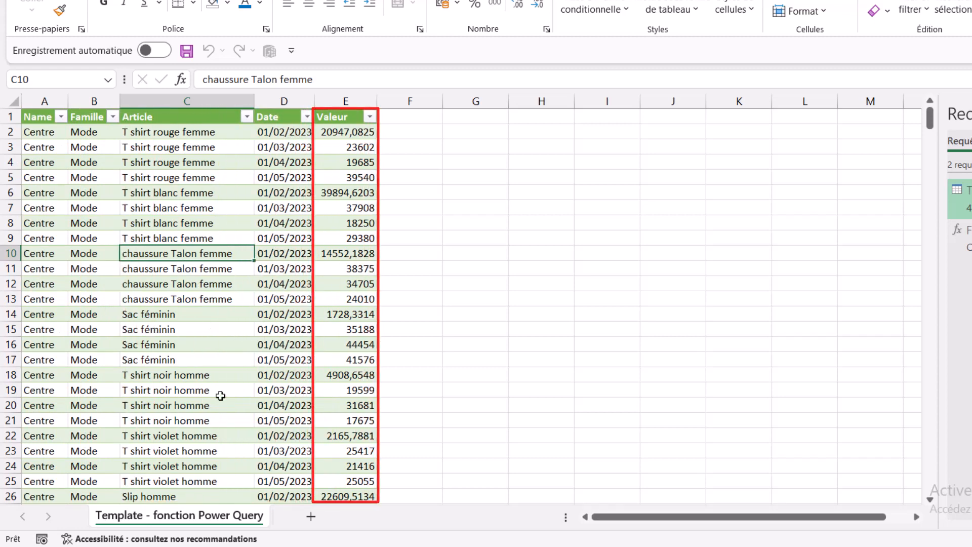
scroll(242, 358, down, 20)
scroll(242, 359, down, 20)
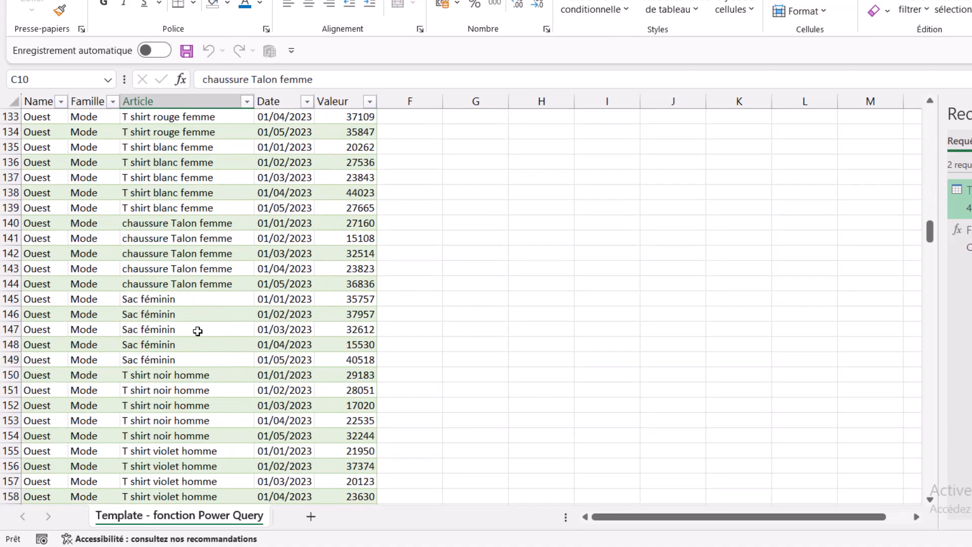
scroll(197, 331, up, 20)
scroll(197, 331, up, 12)
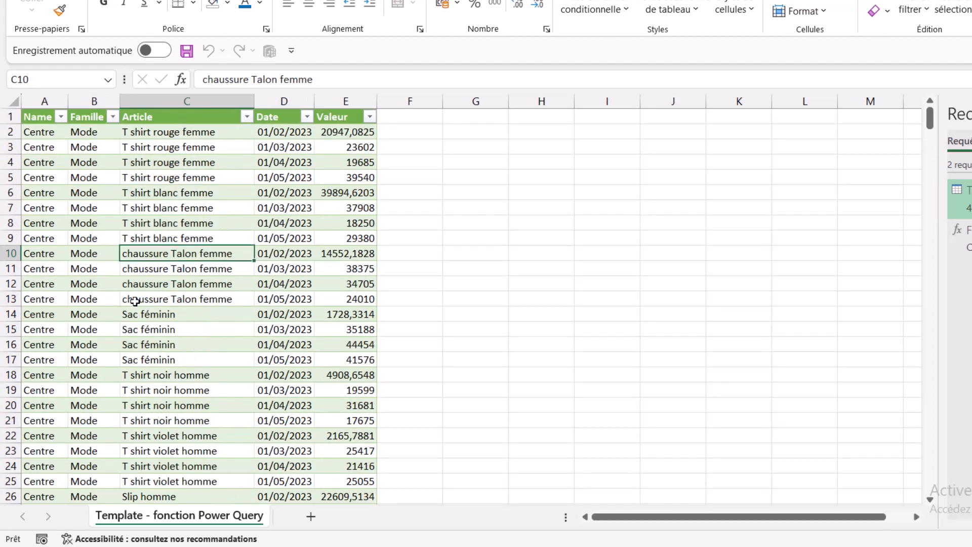
click(148, 192)
right_click(148, 191)
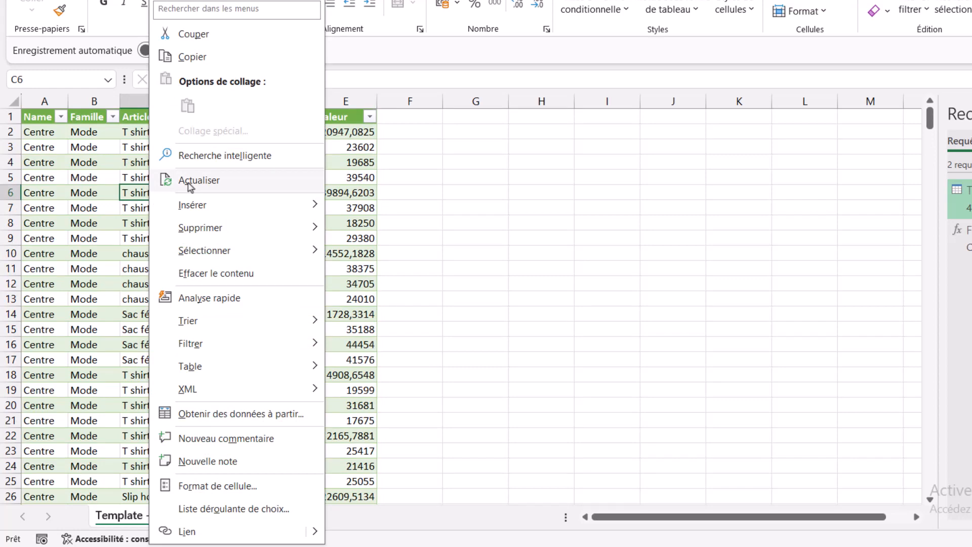
click(138, 213)
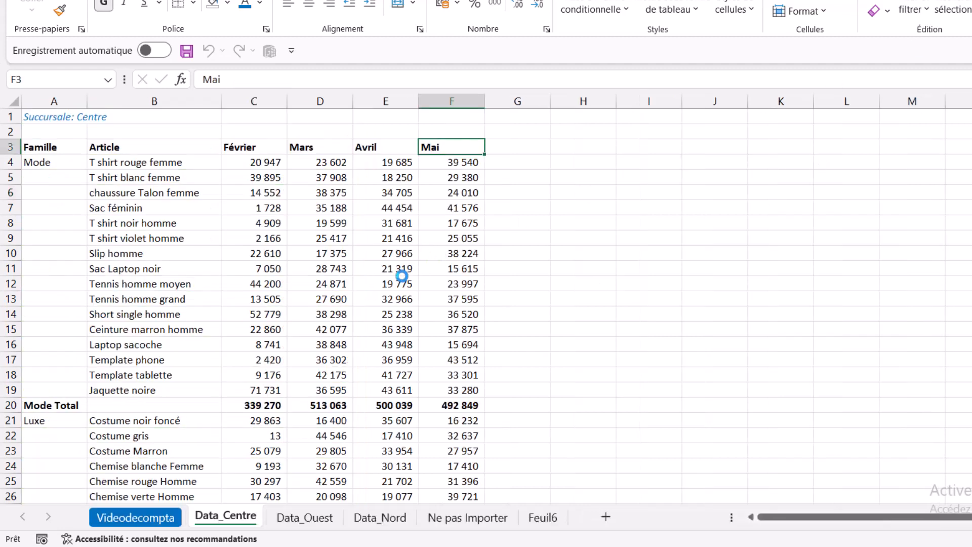
Step: Create a new blank workbook and hide its sheet gridlines
click(542, 330)
key(ctrl+n)
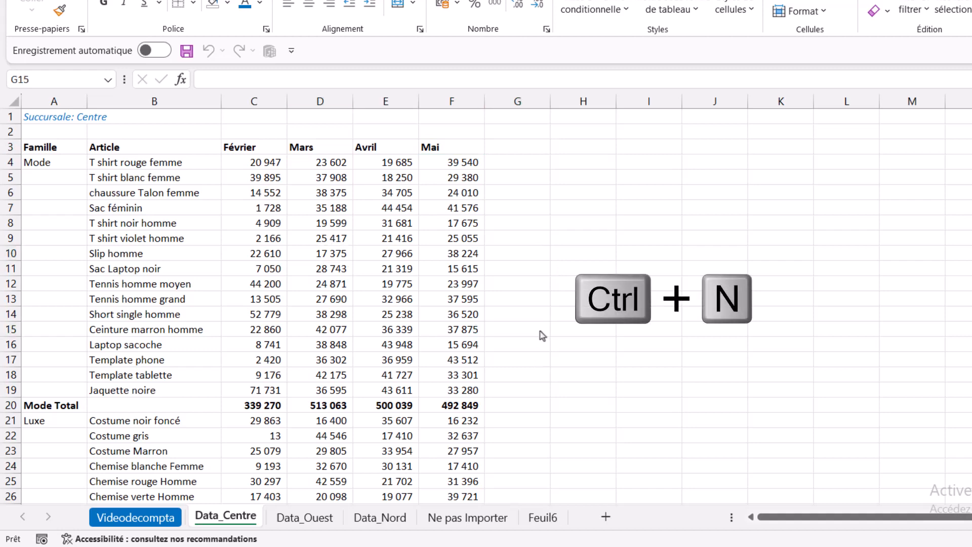
click(288, 176)
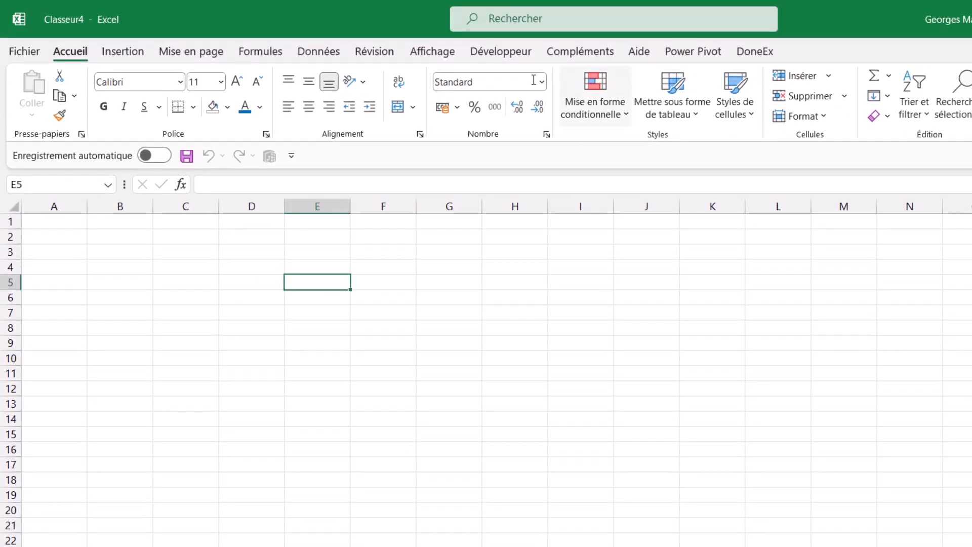
click(419, 57)
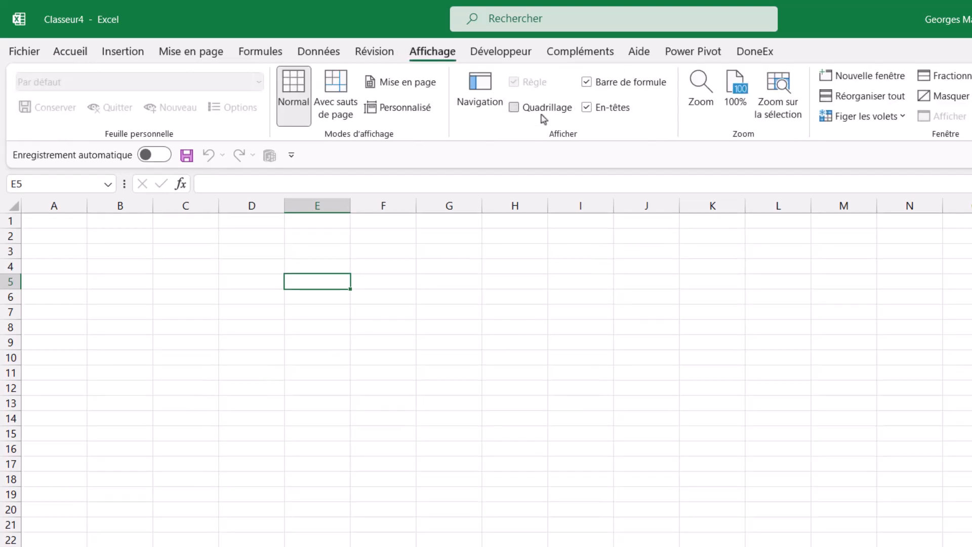
click(541, 113)
click(68, 260)
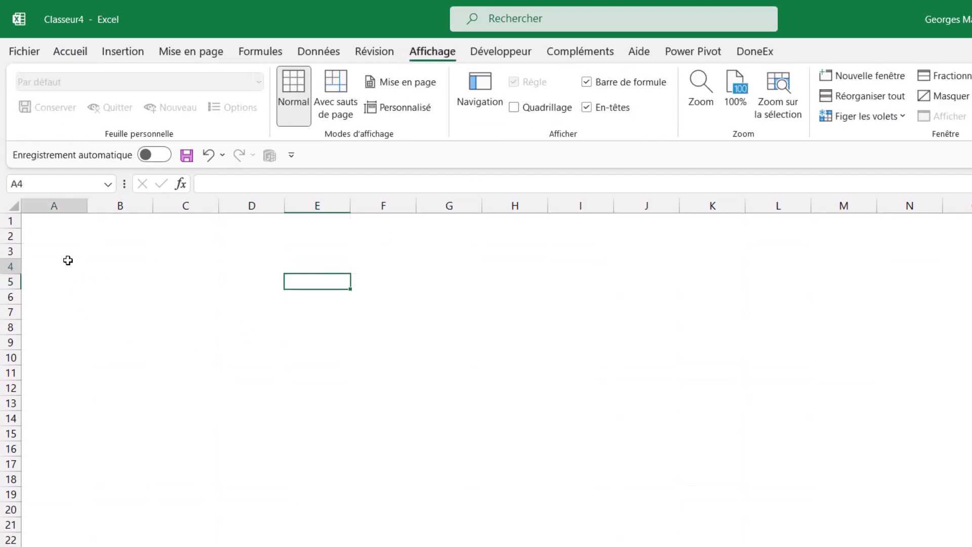
Step: Import data from the Excel workbook file "Template - fonction Power Query VF"
click(316, 52)
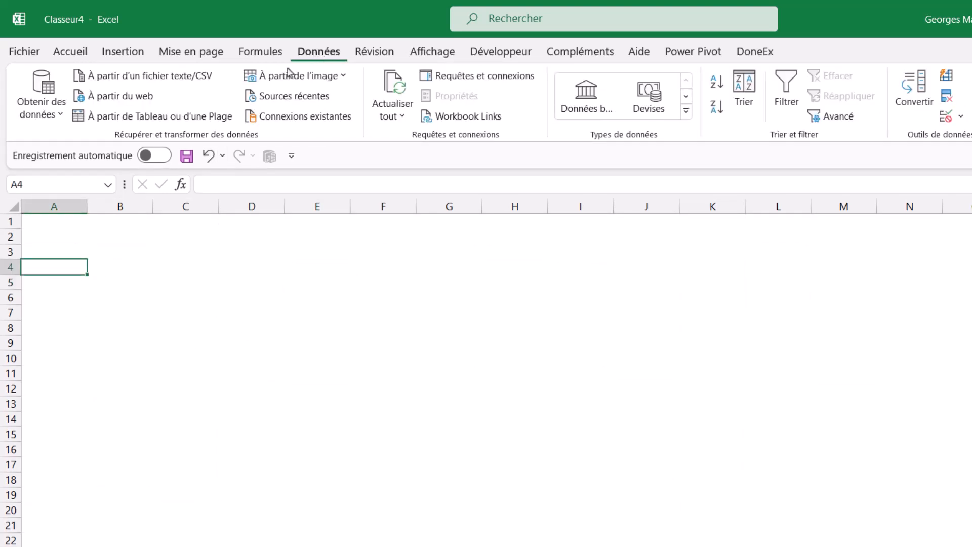
click(46, 107)
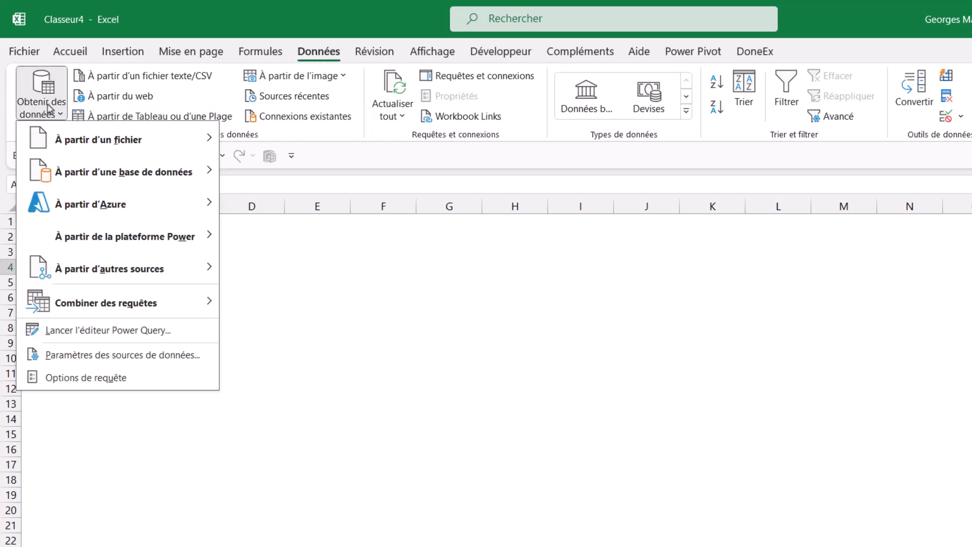
mouse_move(177, 144)
click(309, 143)
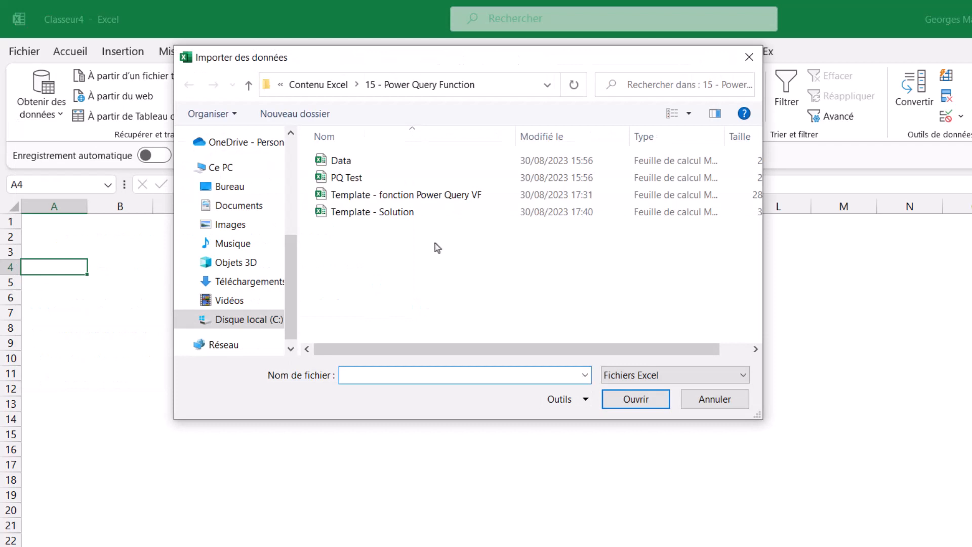
click(419, 196)
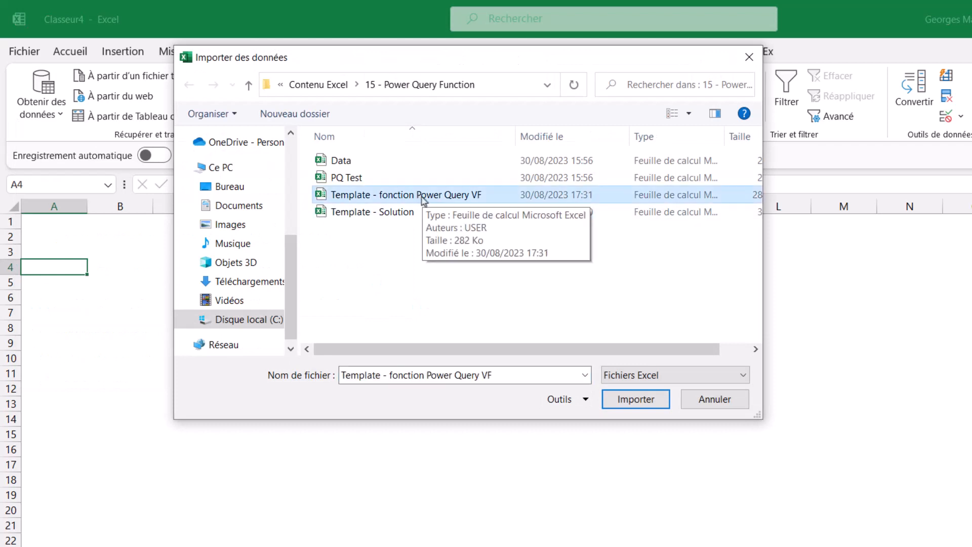
click(633, 400)
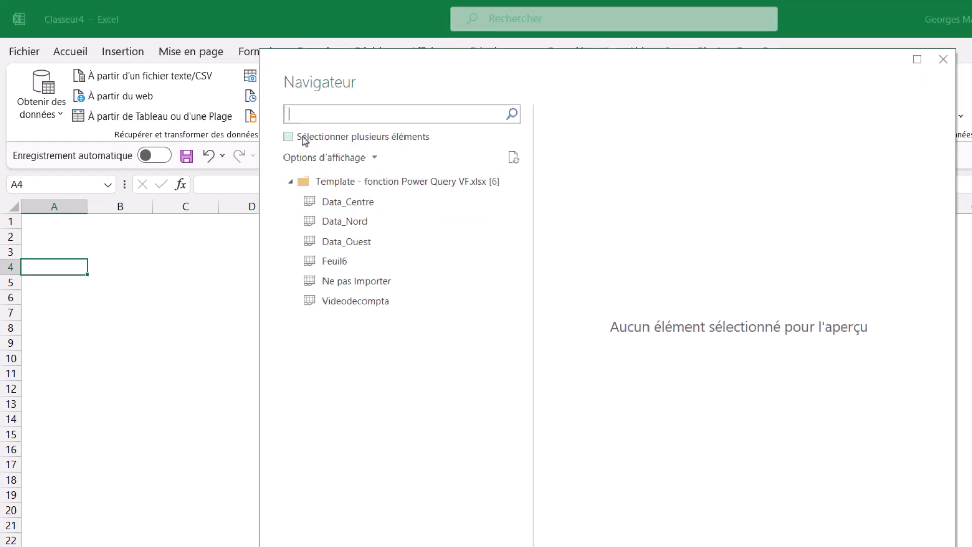
click(289, 137)
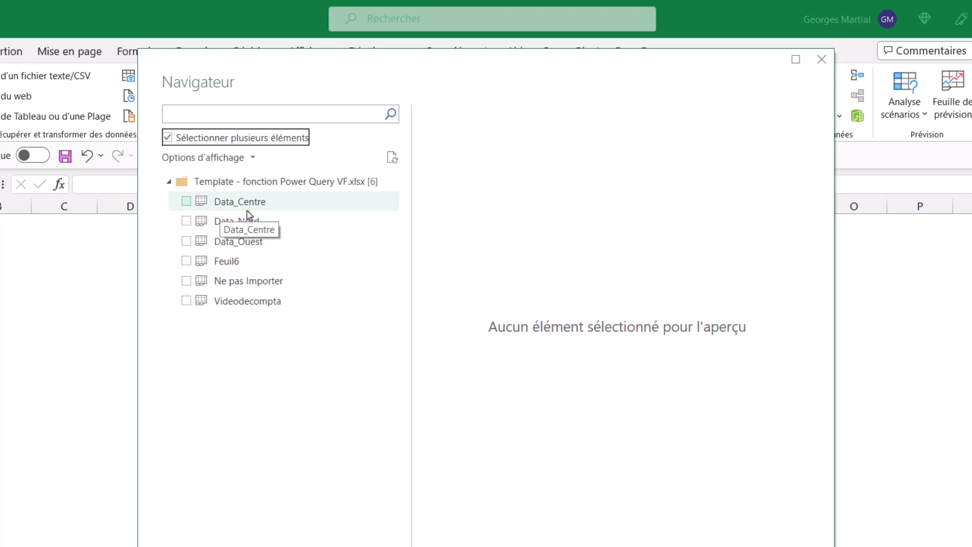
click(185, 201)
click(185, 221)
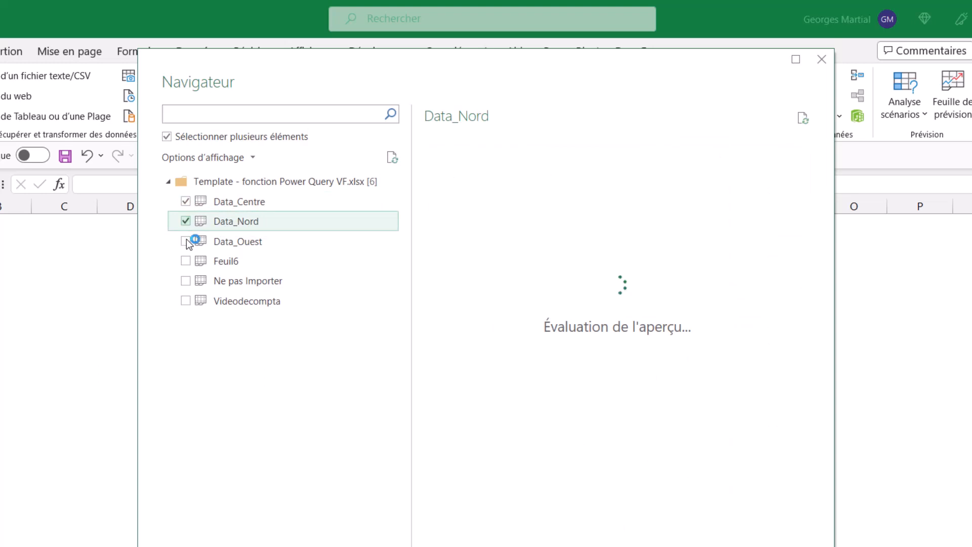
click(187, 240)
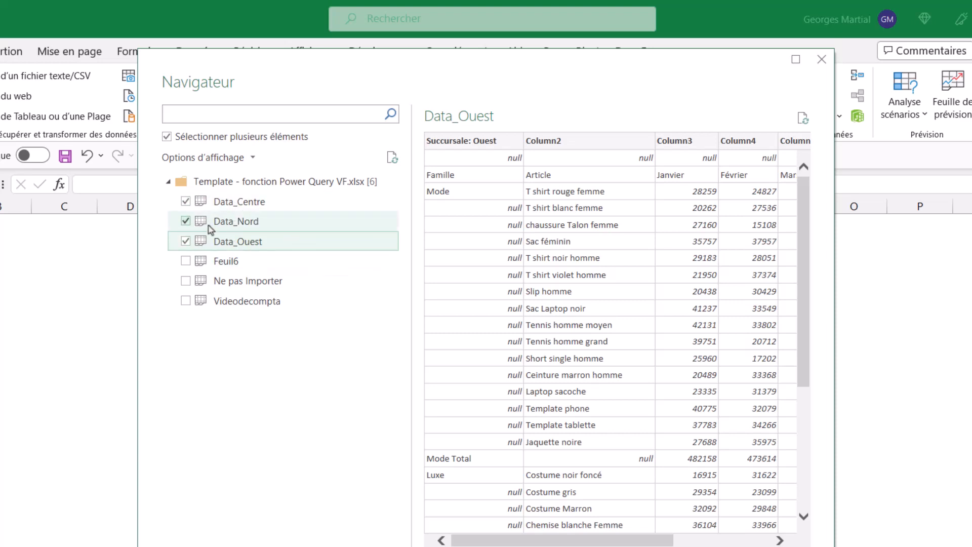
click(168, 140)
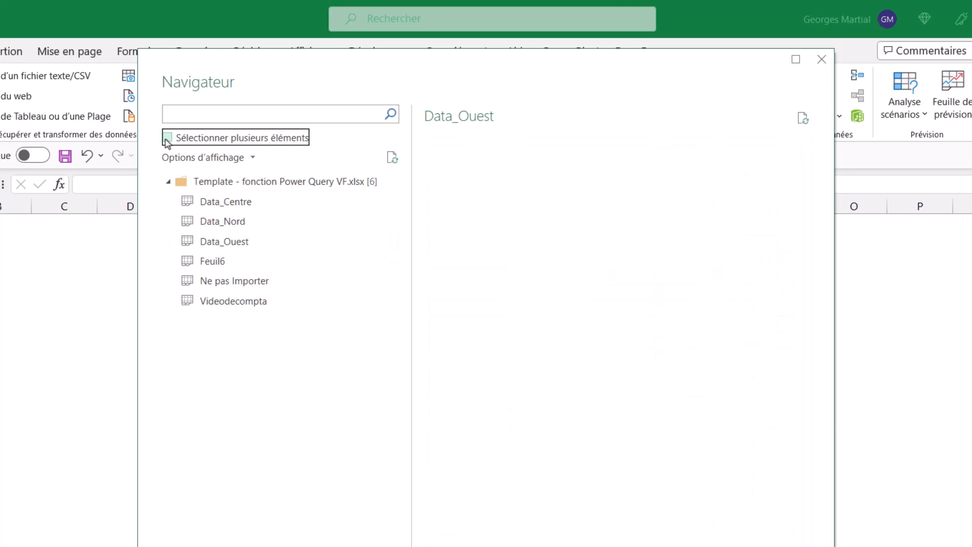
Step: Select the whole Template - fonction Power Query VF.xlsx source and open it for transformation in the Power Query Editor
click(271, 187)
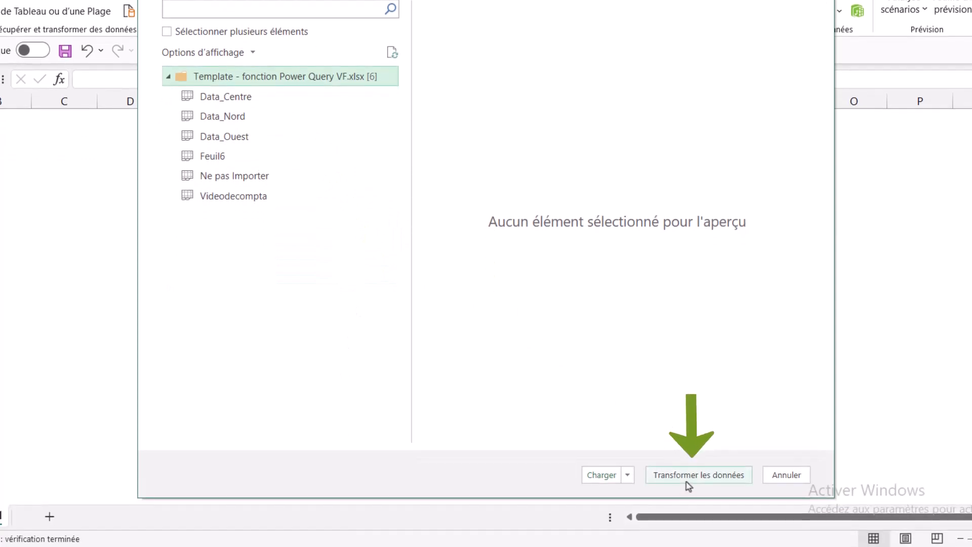
click(697, 478)
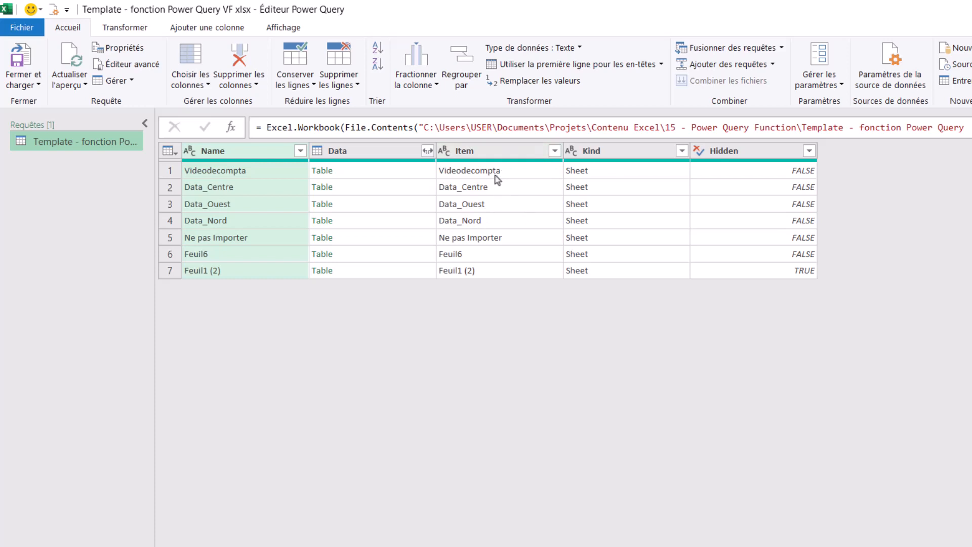
Step: Filter the Item column to keep only rows whose text begins with "Data_"
click(555, 154)
click(555, 152)
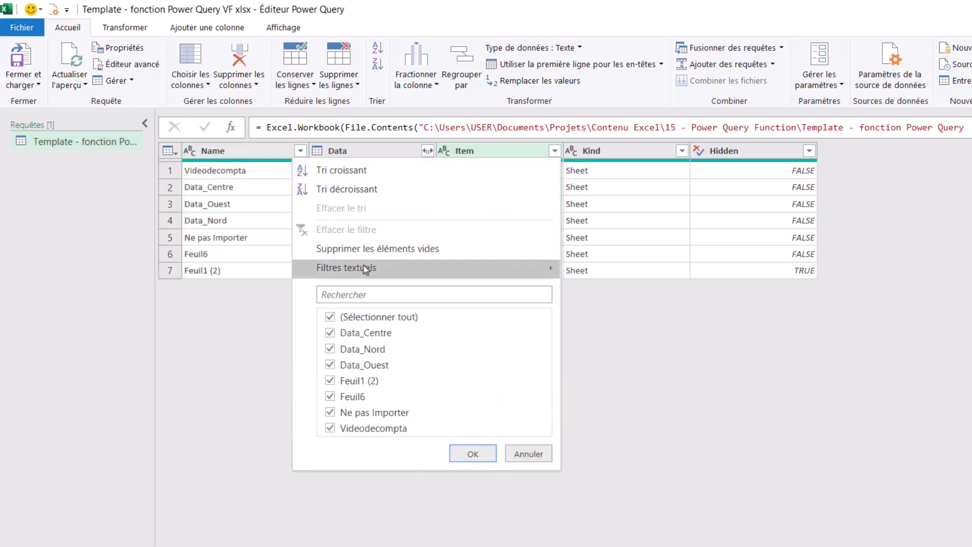
mouse_move(427, 275)
mouse_move(493, 278)
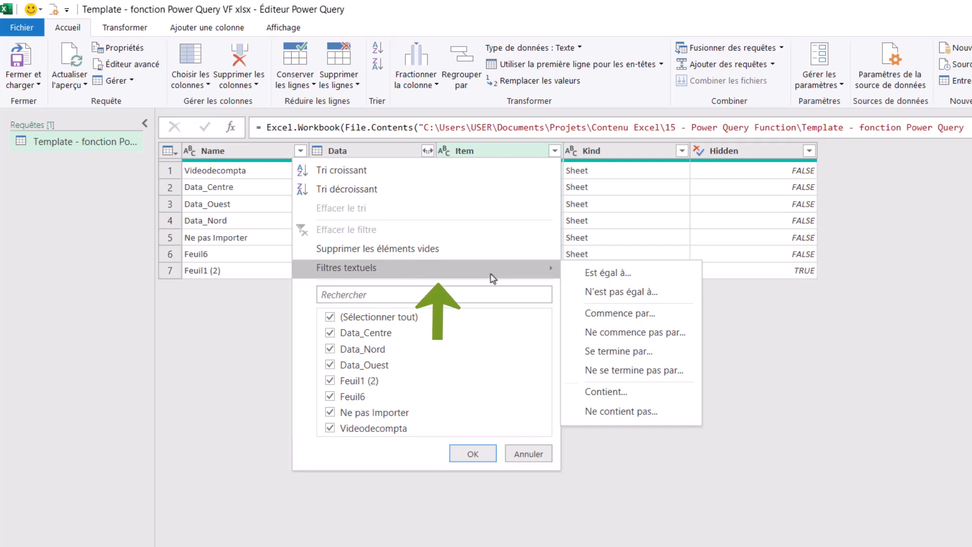
click(638, 314)
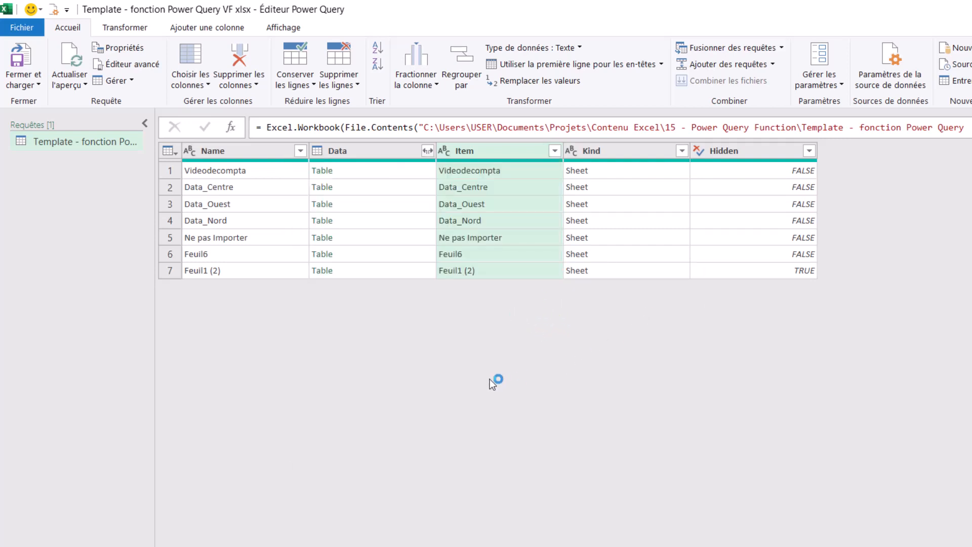
click(518, 328)
text(Data)
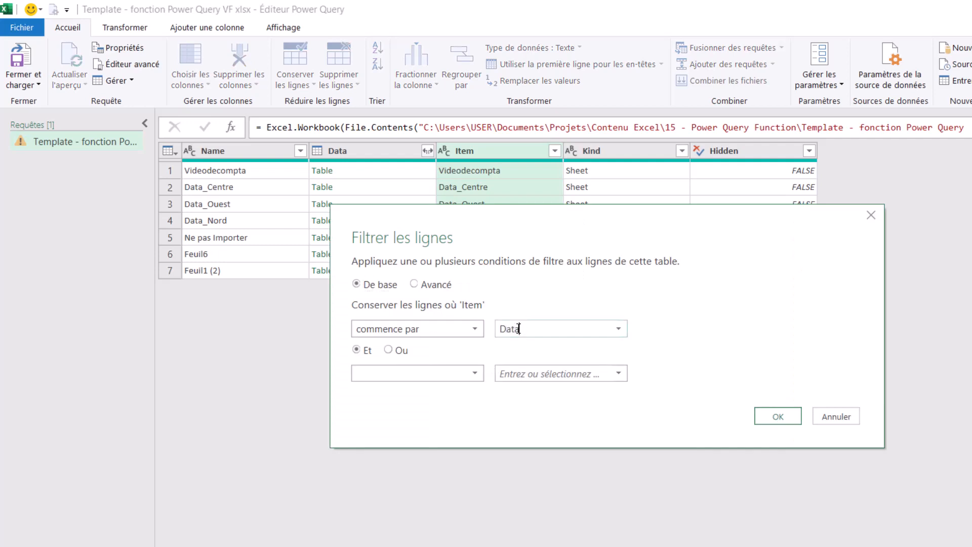
text(_)
click(764, 418)
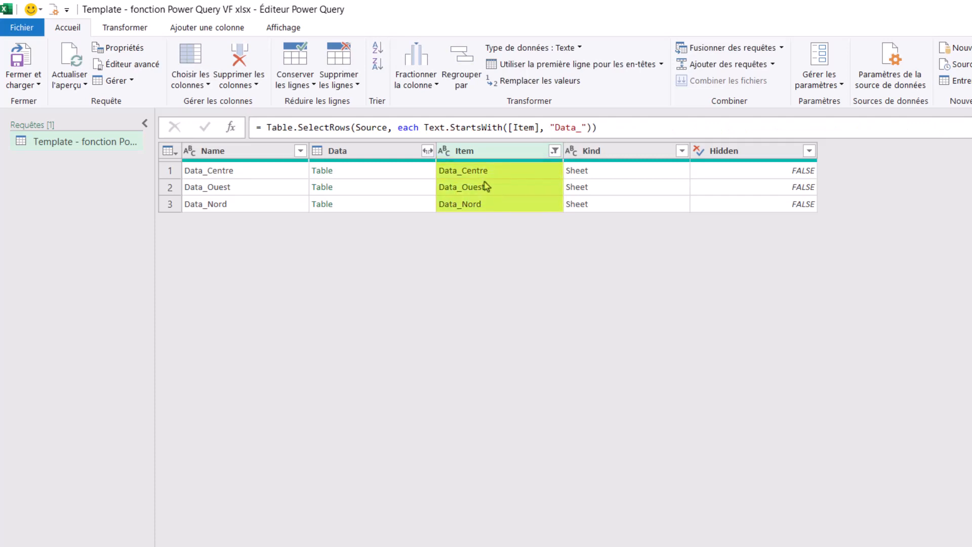
Step: Keep only the Name and Data columns by removing all the other columns
click(264, 151)
ctrl+click(369, 154)
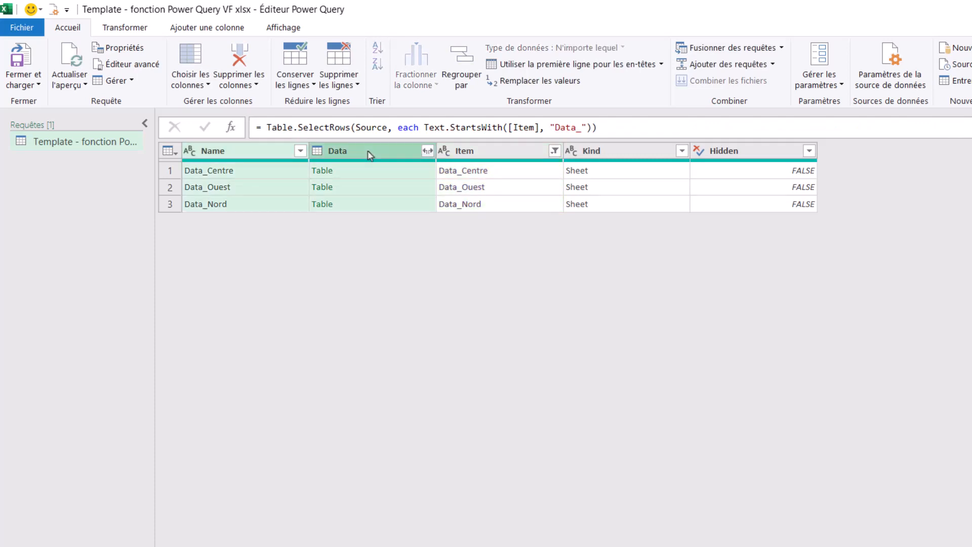
right_click(398, 158)
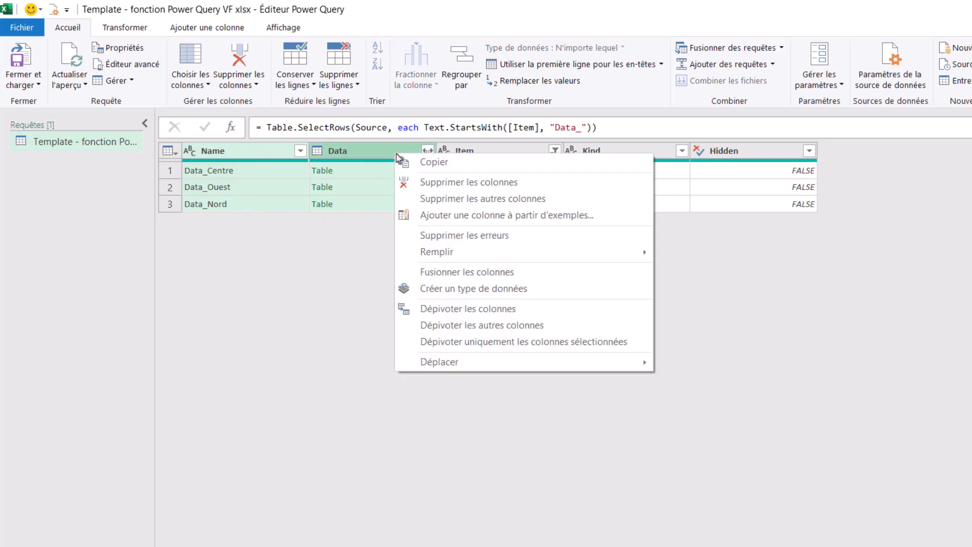
click(508, 200)
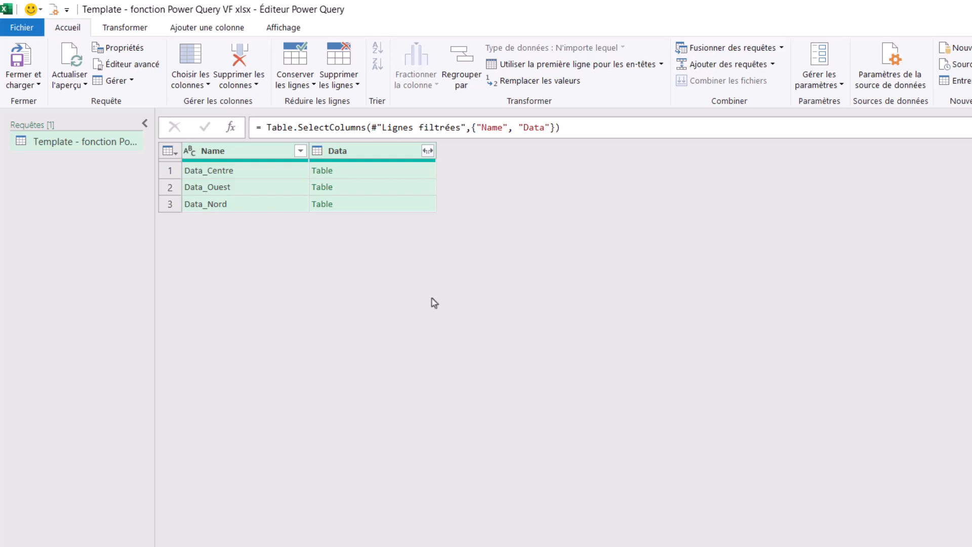
Step: Load the full column list of the Data tables and expand all columns without using the original column name as prefix
click(428, 151)
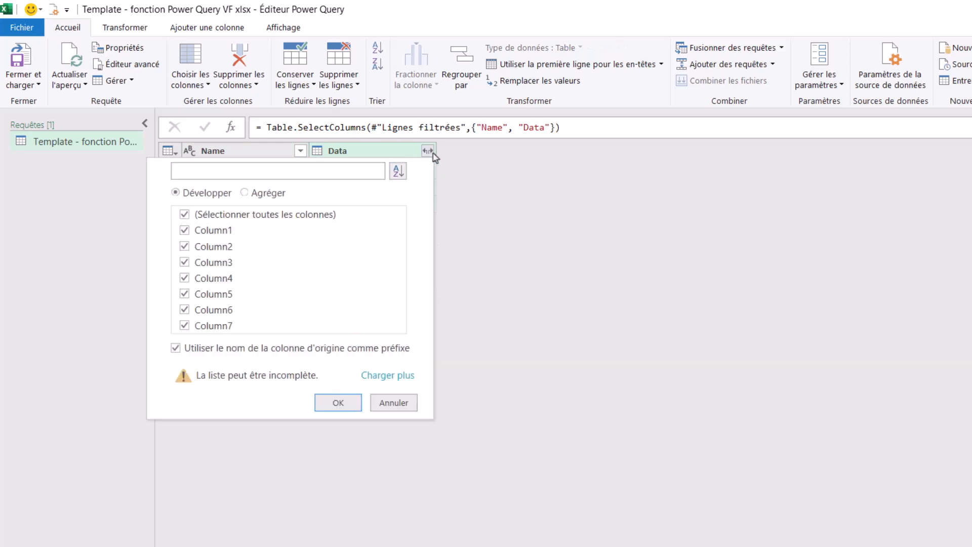
click(388, 377)
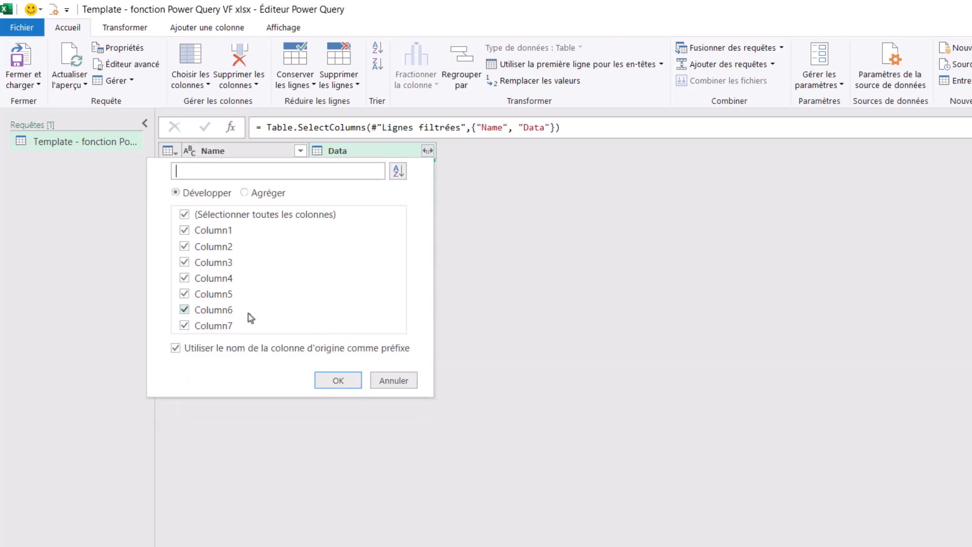
click(201, 348)
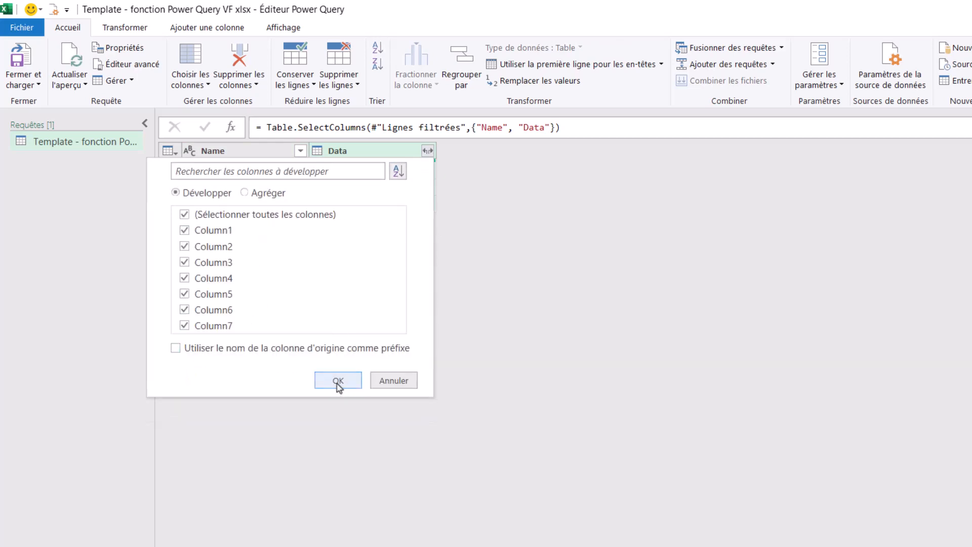
click(338, 383)
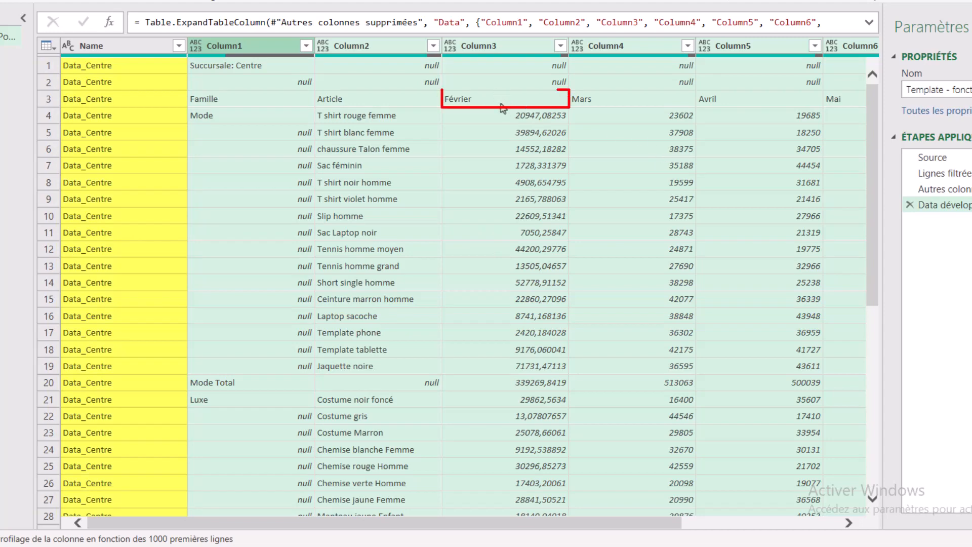
Step: Compare the month headers in Column3 across the branches, and delete the Data développé step
click(508, 49)
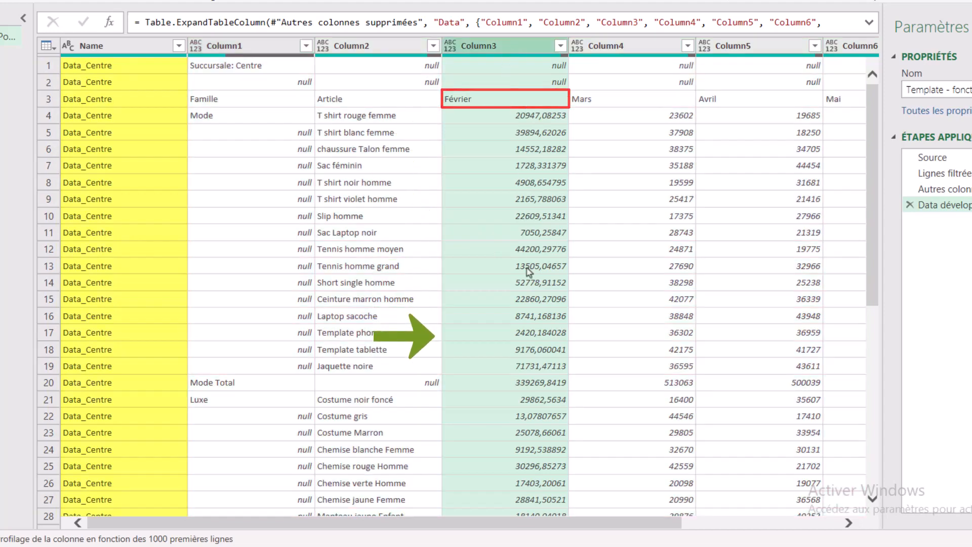
scroll(526, 319, down, 7)
scroll(526, 319, down, 4)
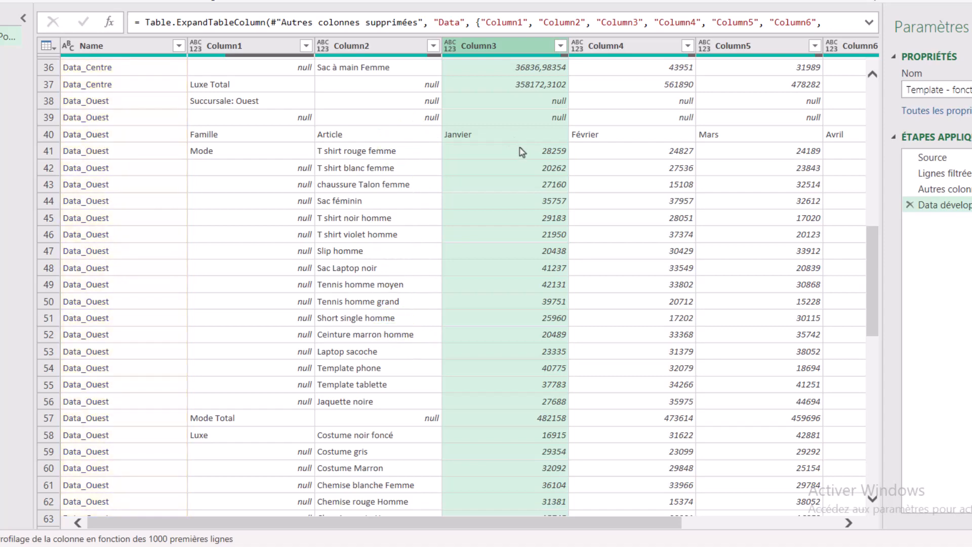
scroll(522, 152, up, 12)
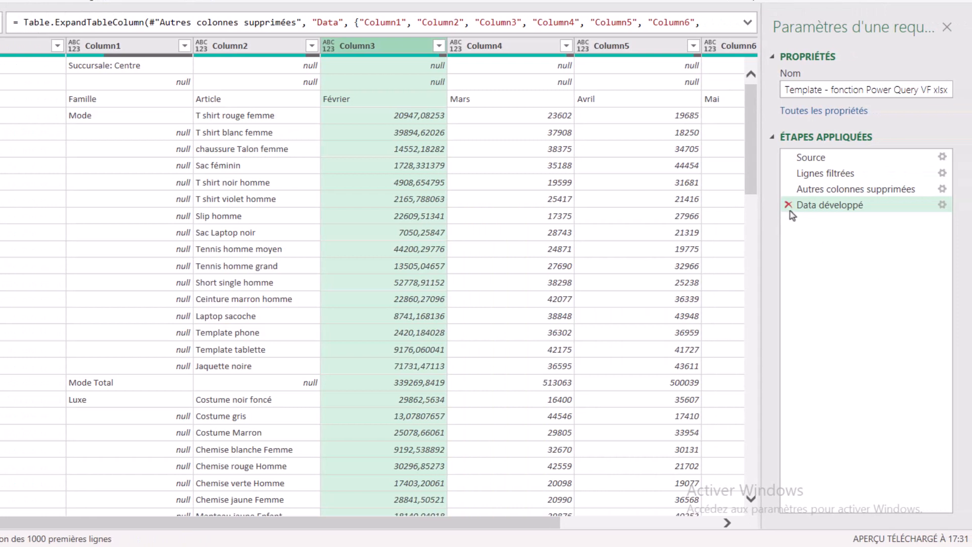
click(788, 205)
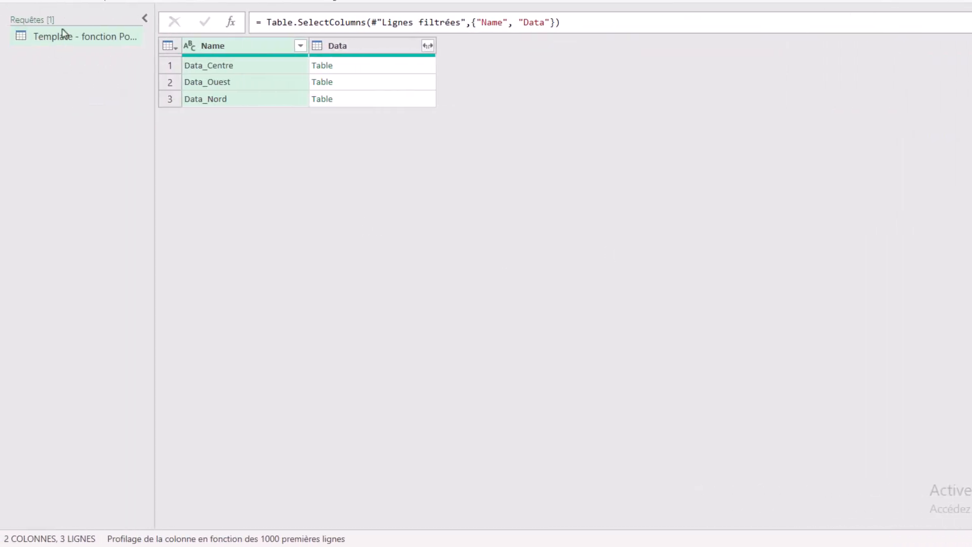
Step: Duplicate the Template - fonction Power Query VF query and rename the copy FonctionTransform
right_click(63, 36)
click(142, 110)
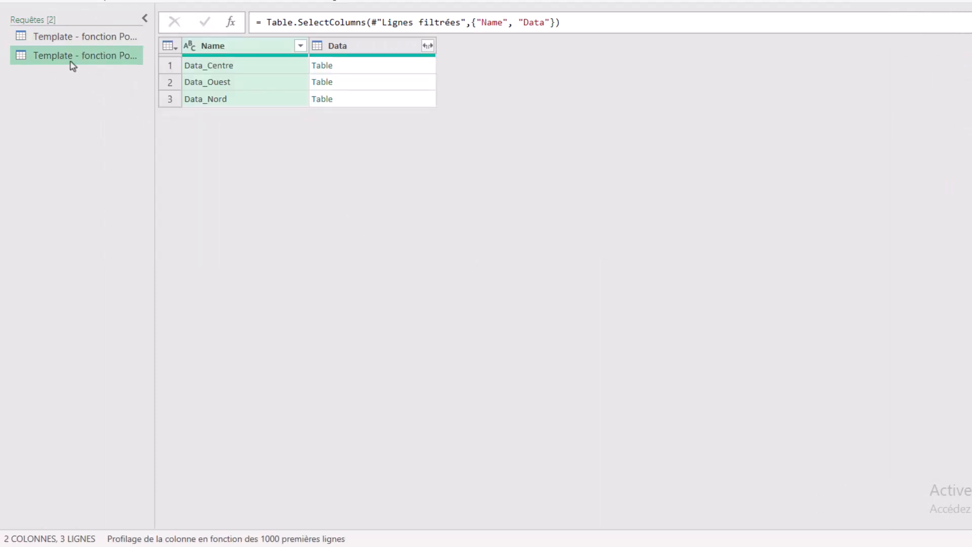
double_click(71, 56)
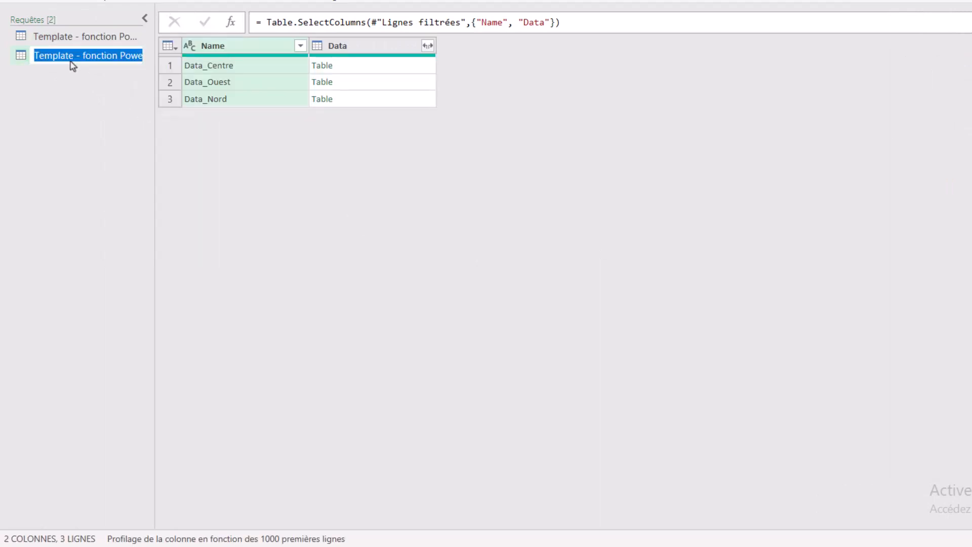
text(Fonction)
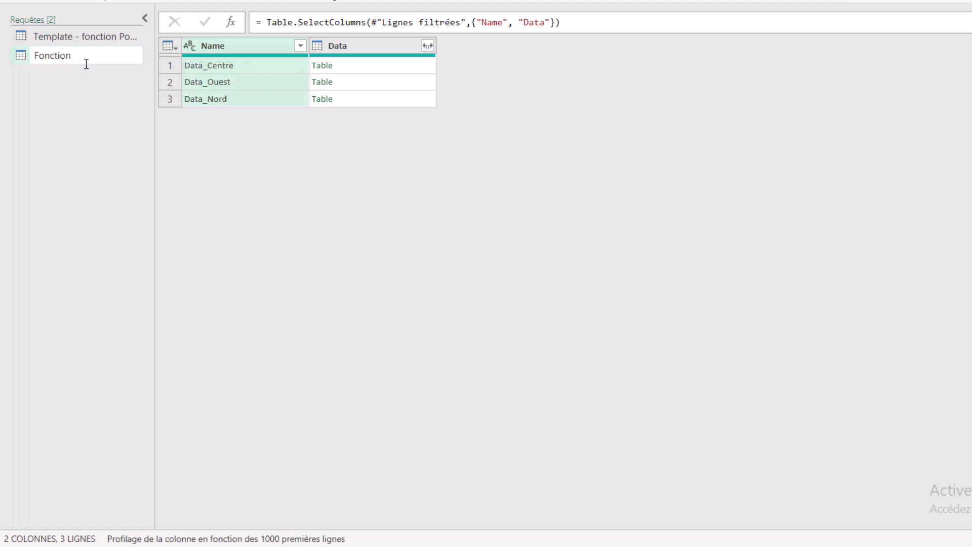
text(Transform)
key(Return)
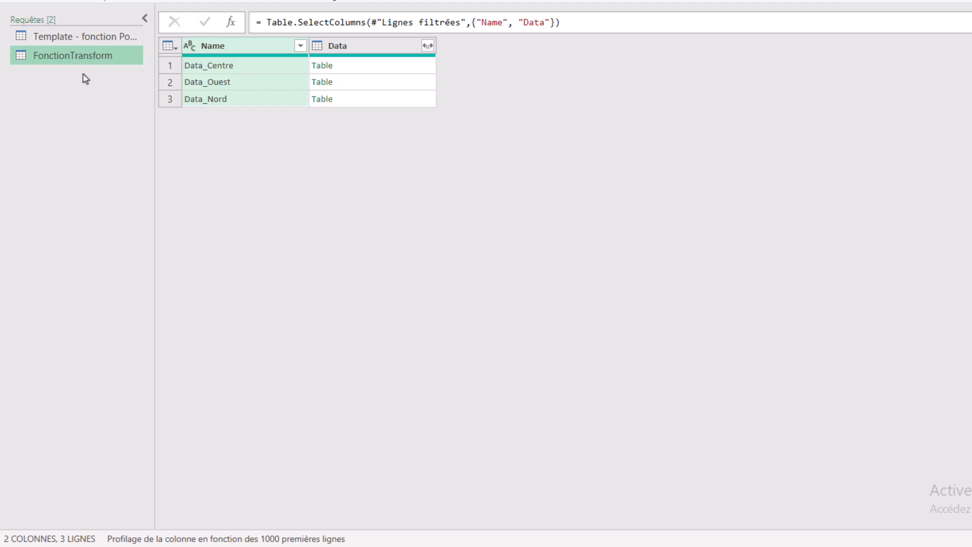
Step: Preview the nested Data_Centre table in the Data column and drill down into it
click(381, 63)
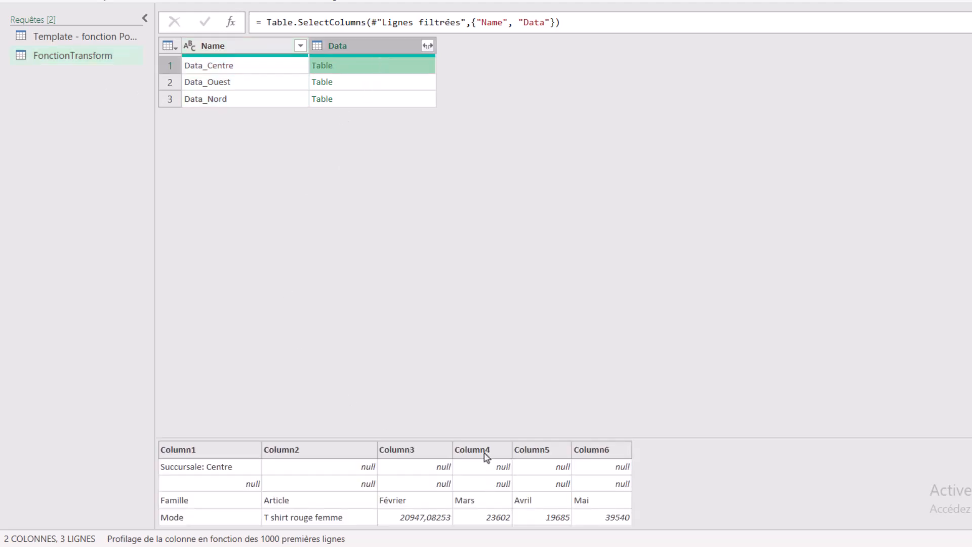
drag(482, 438, 477, 147)
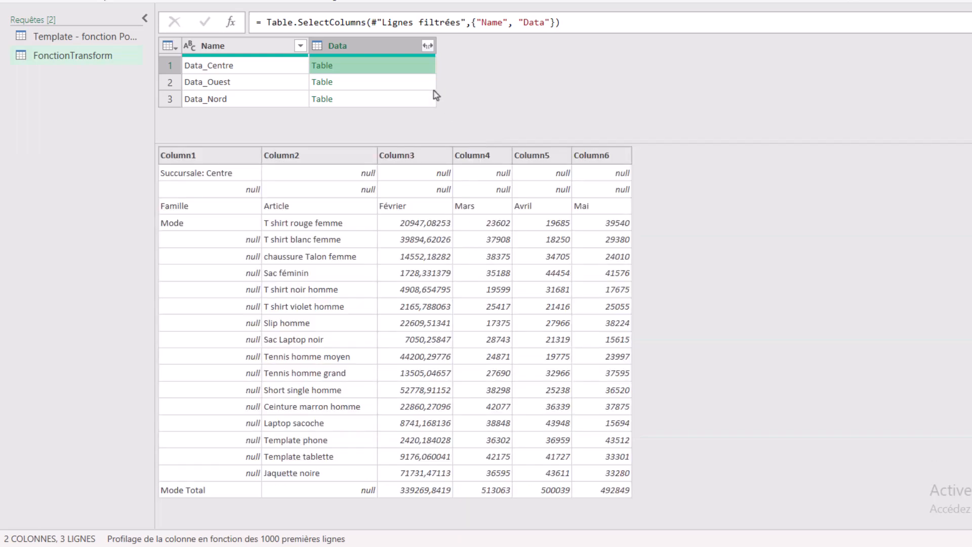
click(398, 84)
click(399, 66)
click(323, 70)
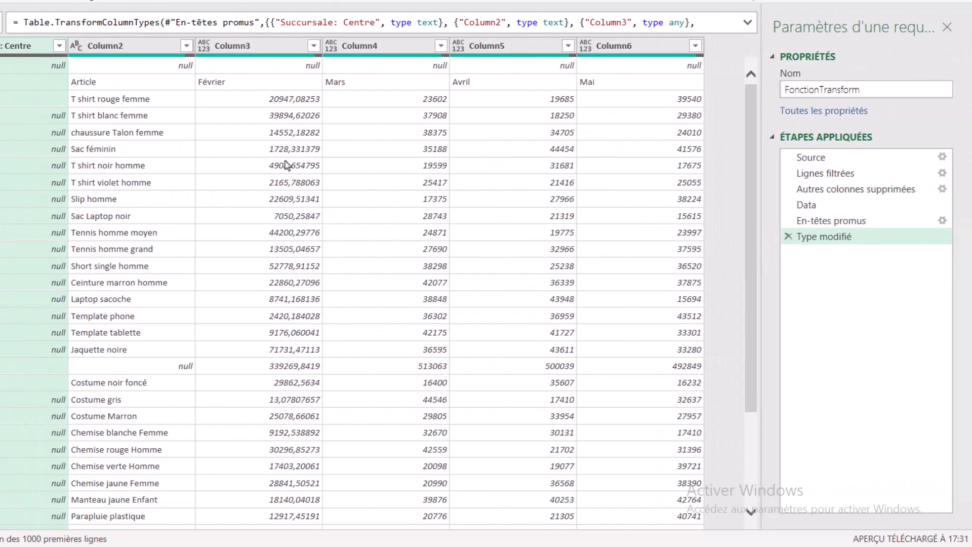
Step: Review the formulas of the automatic En-têtes promus and Type modifié steps, and delete both steps
click(839, 223)
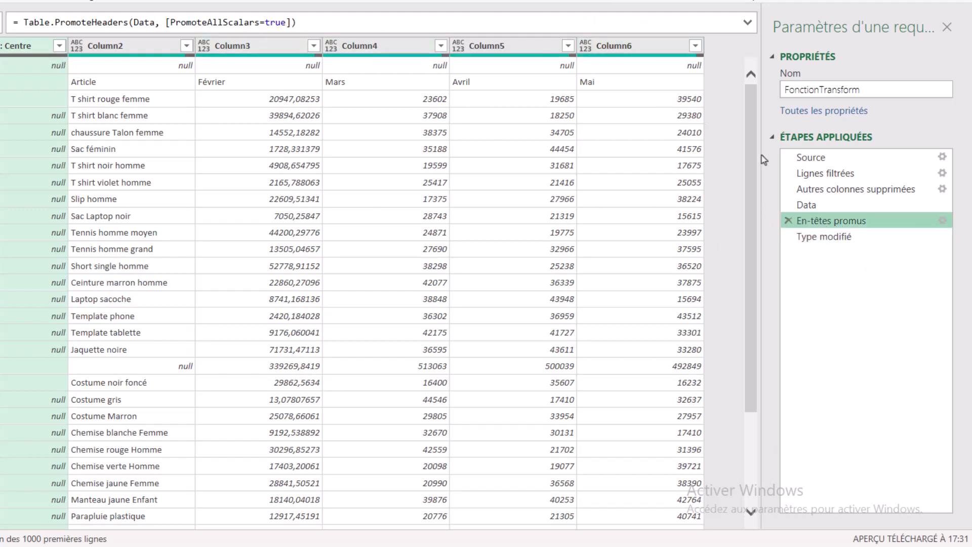
click(844, 239)
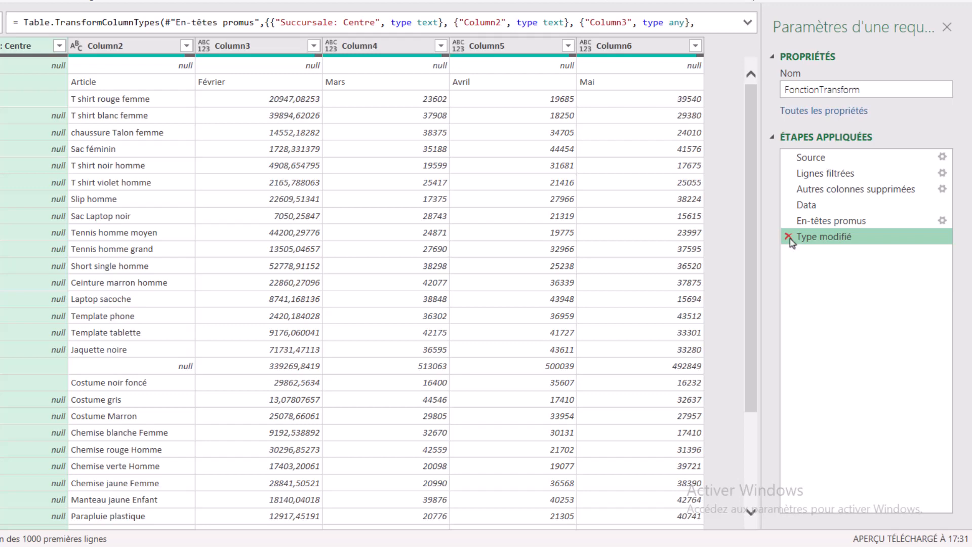
click(747, 23)
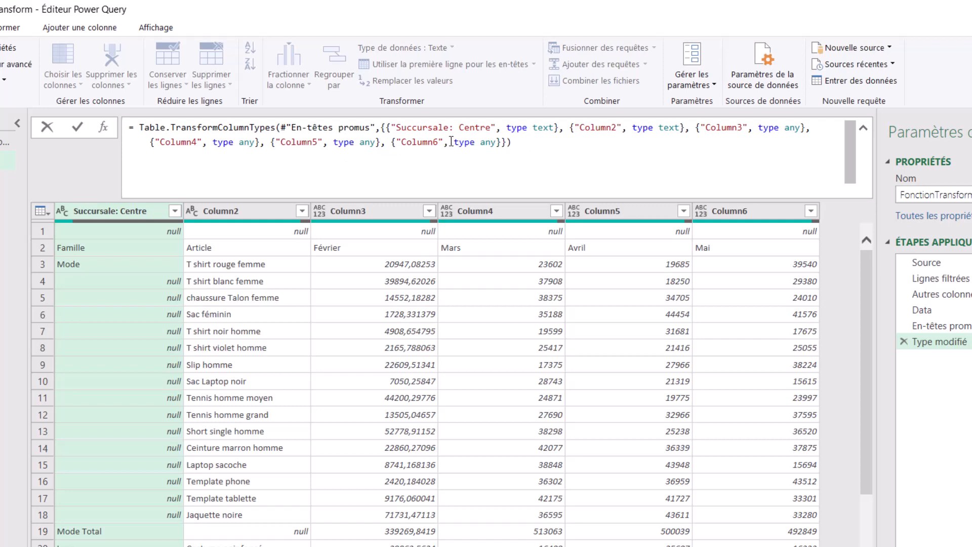
click(411, 128)
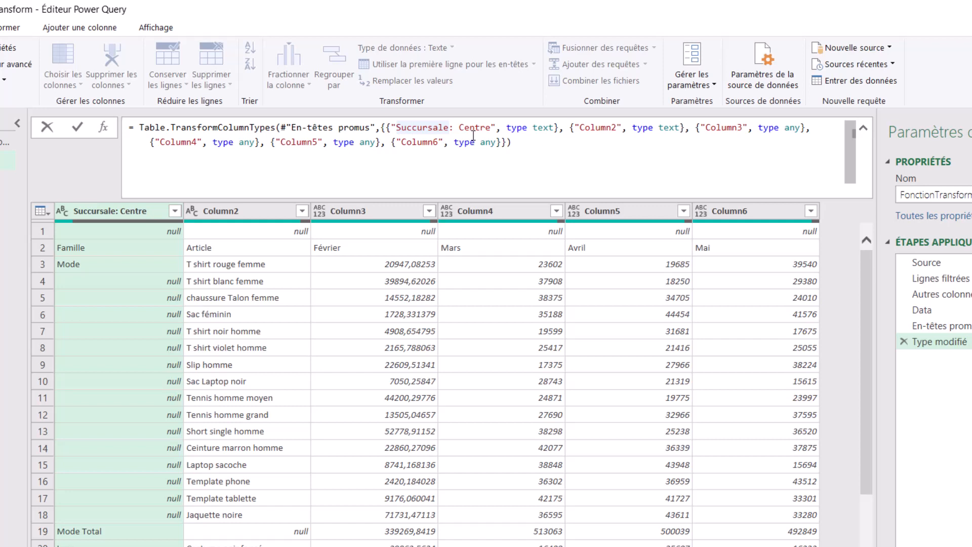
double_click(614, 130)
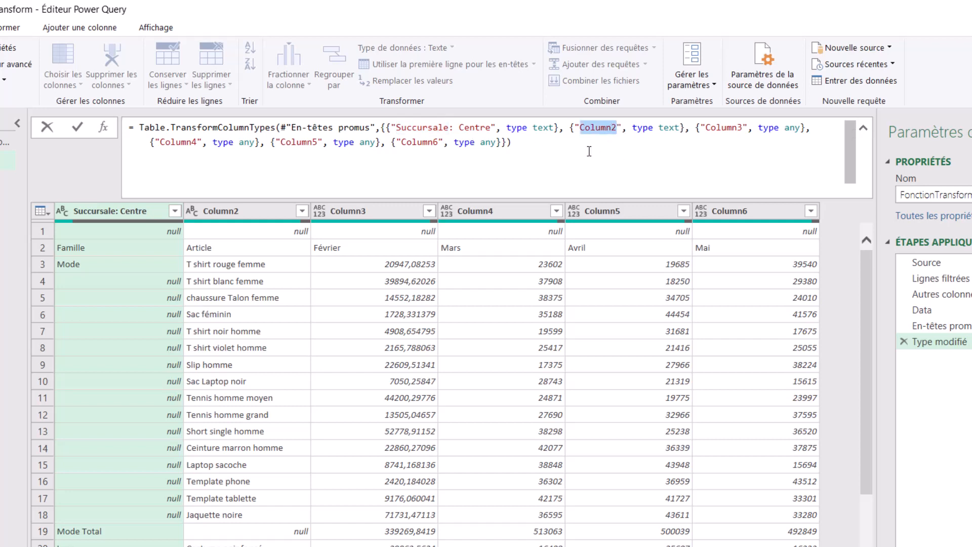
double_click(419, 142)
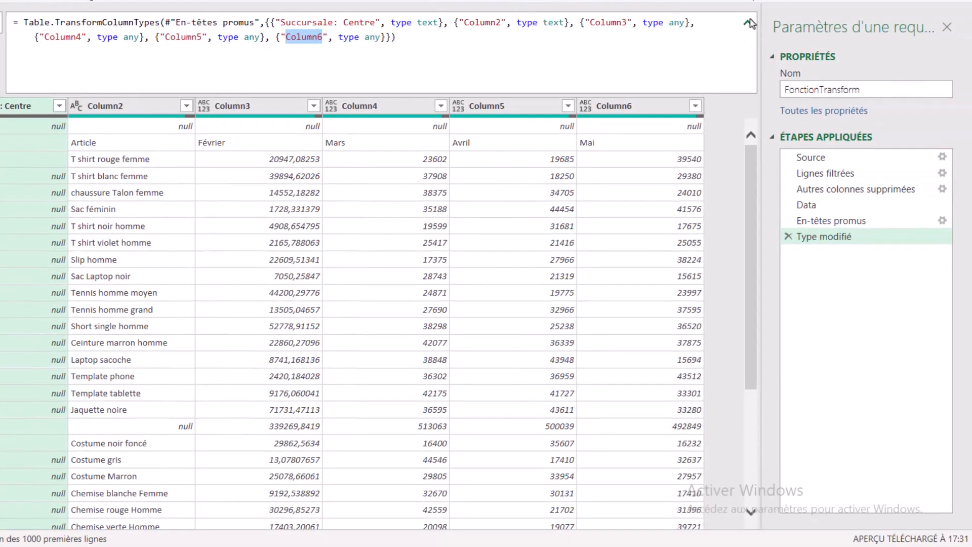
click(749, 22)
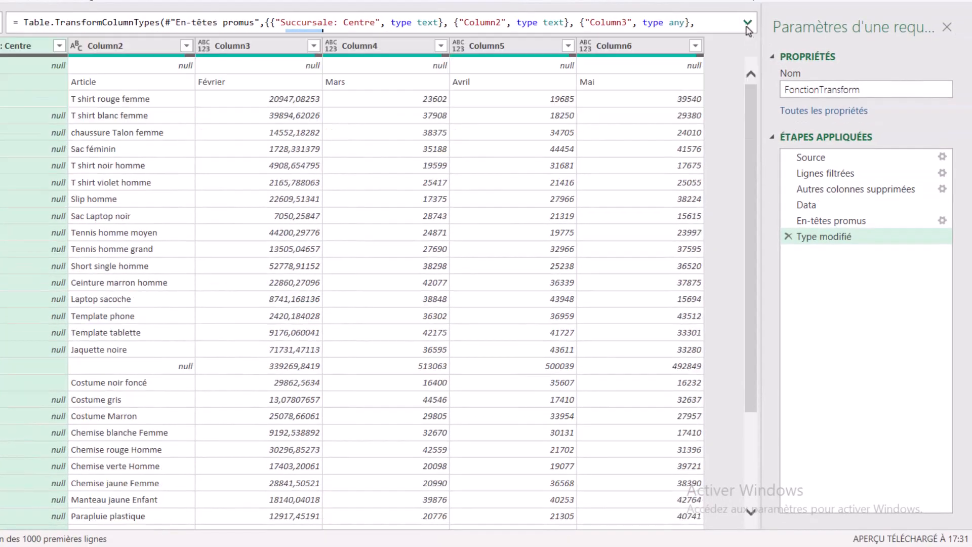
click(788, 237)
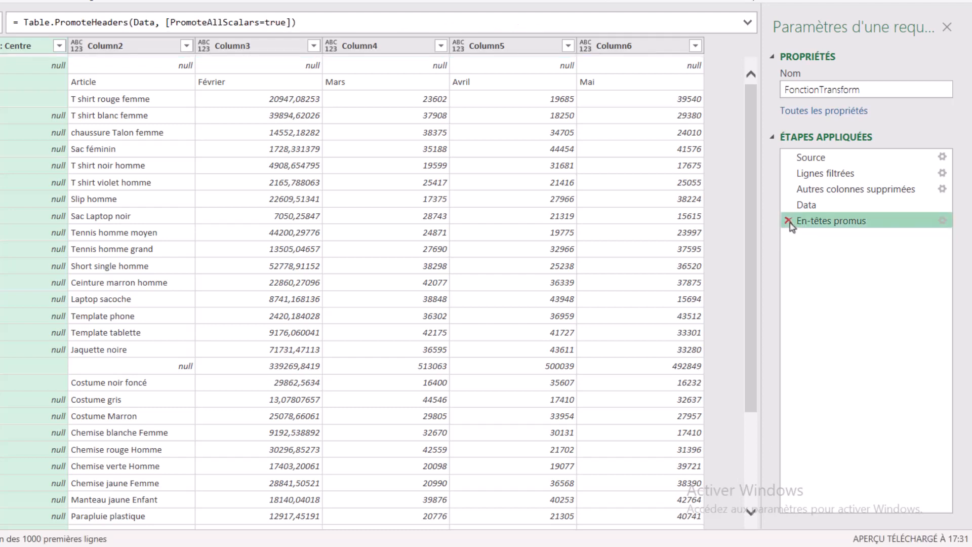
click(787, 221)
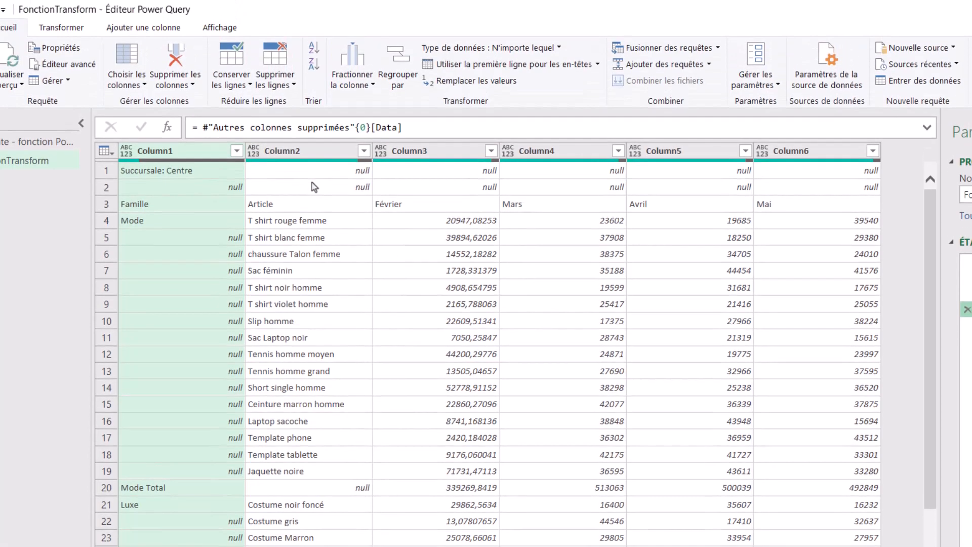
Step: Remove the top 2 rows of the FonctionTransform table and use the first remaining row as headers
click(275, 84)
click(342, 101)
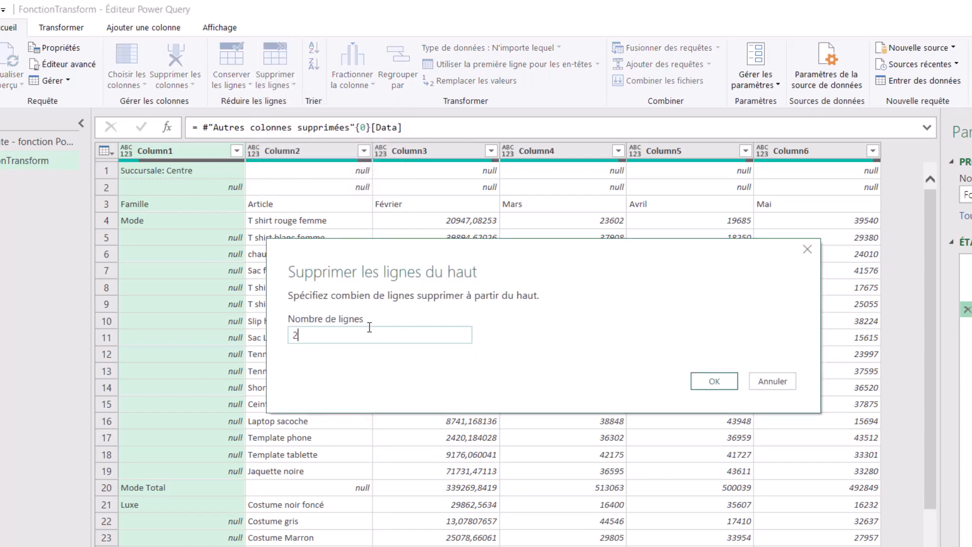
text(2)
click(728, 387)
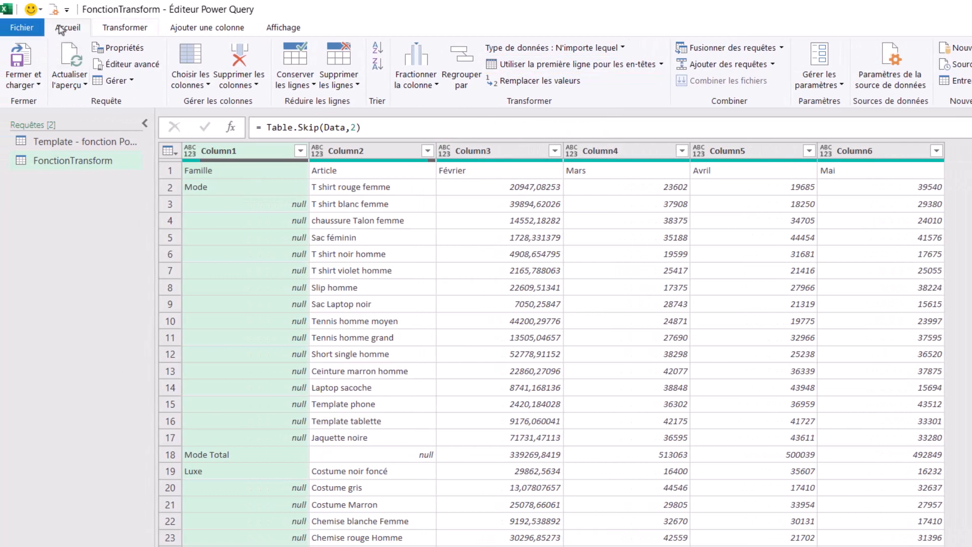
click(533, 62)
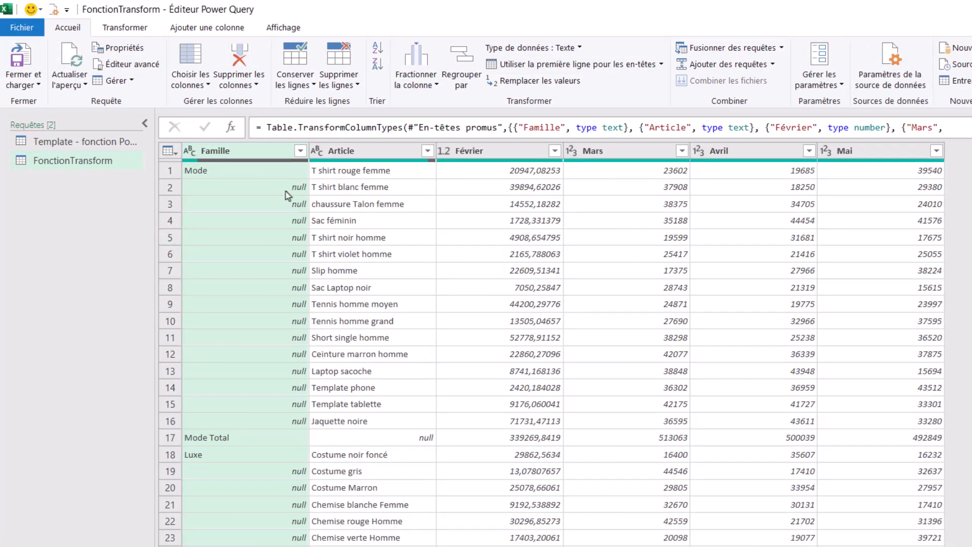
Step: Fill the empty cells of the Famille column downward with the family name above them
click(237, 206)
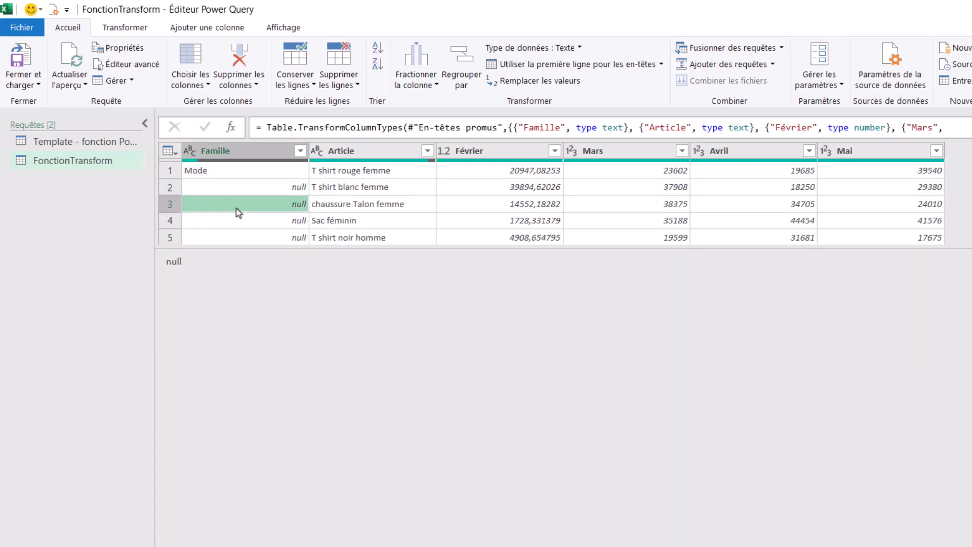
click(239, 222)
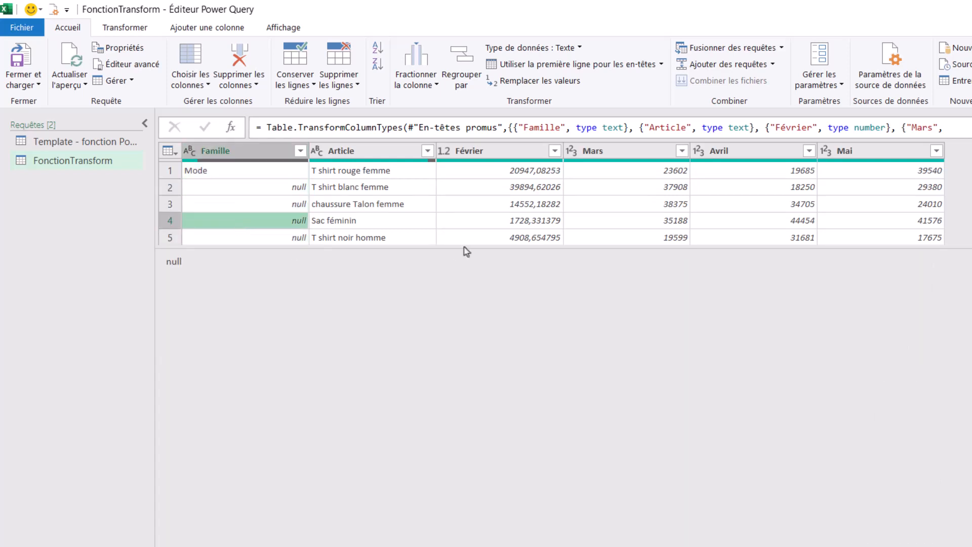
drag(466, 251, 469, 541)
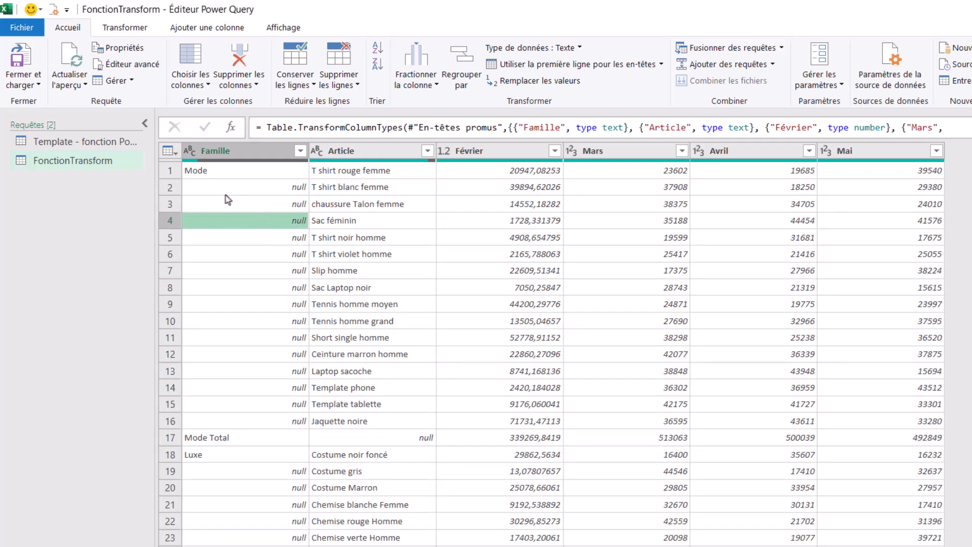
click(229, 172)
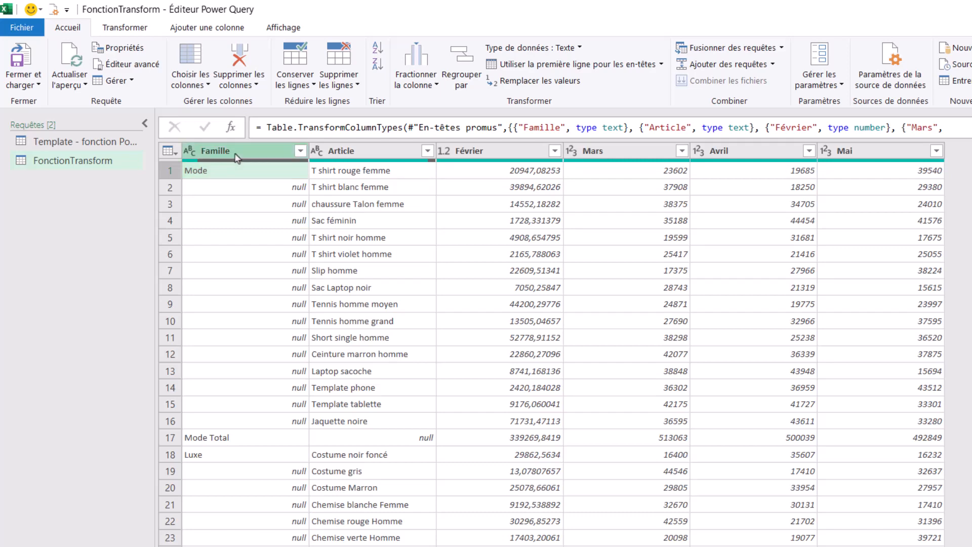
right_click(236, 157)
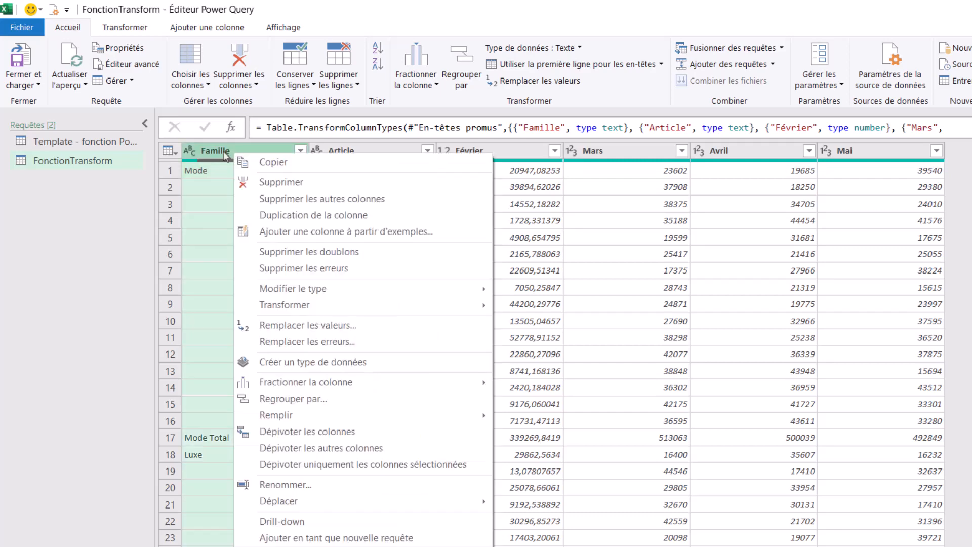
right_click(223, 152)
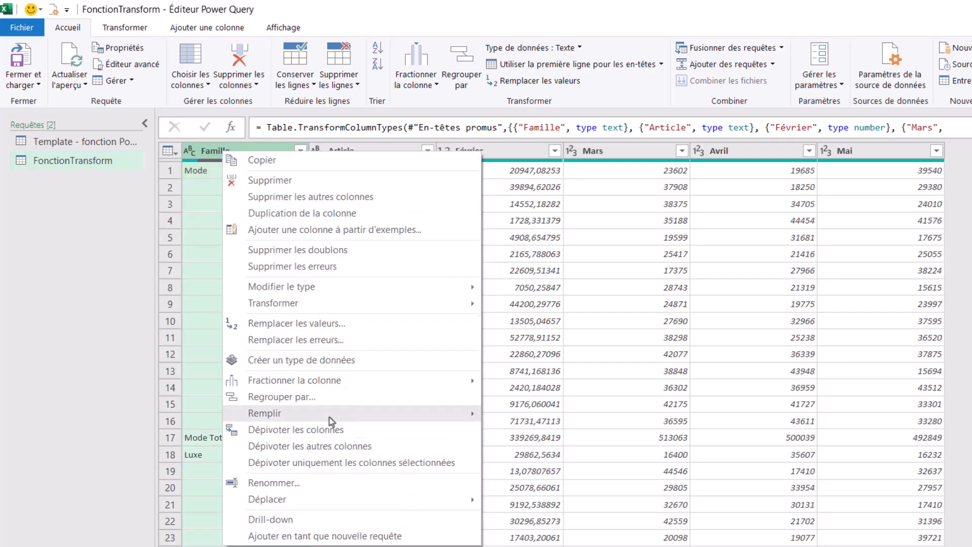
mouse_move(345, 414)
click(522, 414)
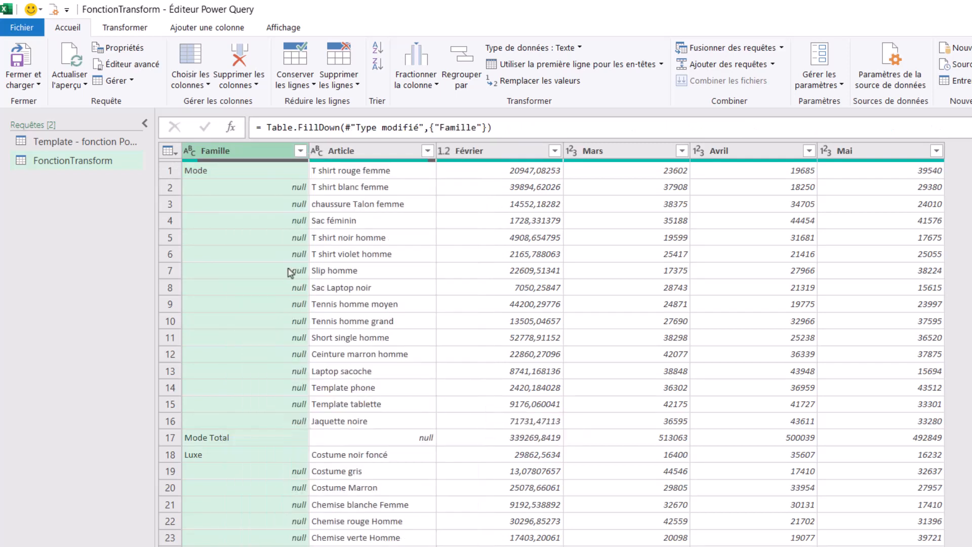
Step: Filter the Famille column to keep only rows whose text does not contain "Total"
click(171, 438)
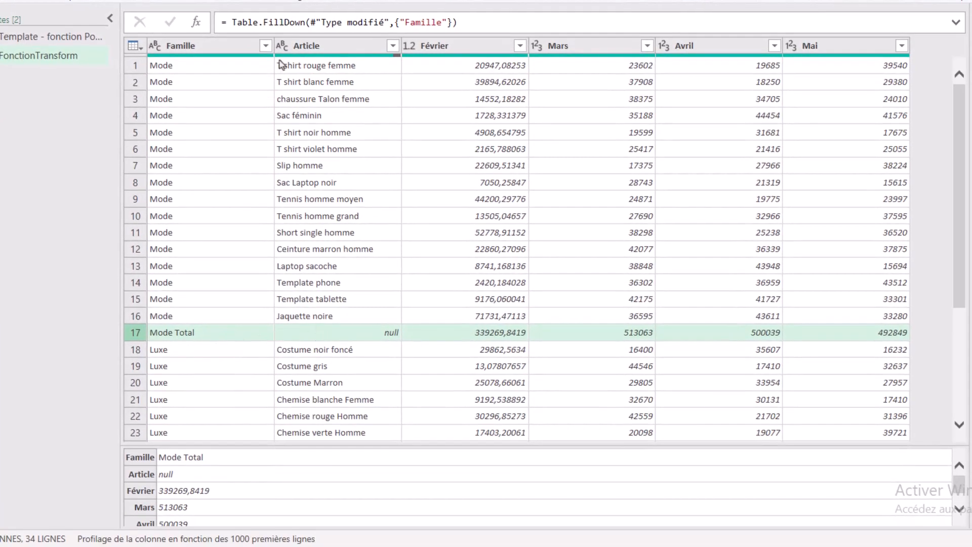
click(265, 45)
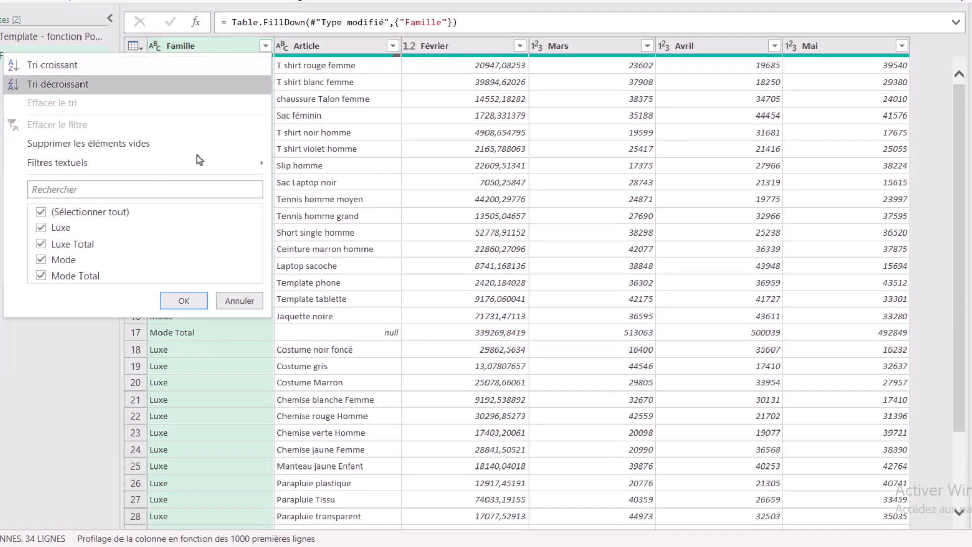
mouse_move(206, 162)
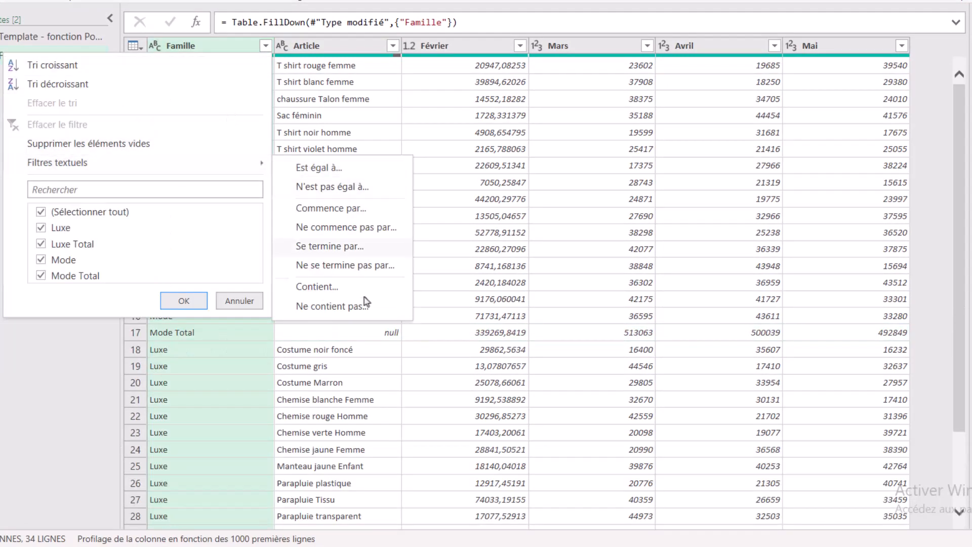
click(364, 311)
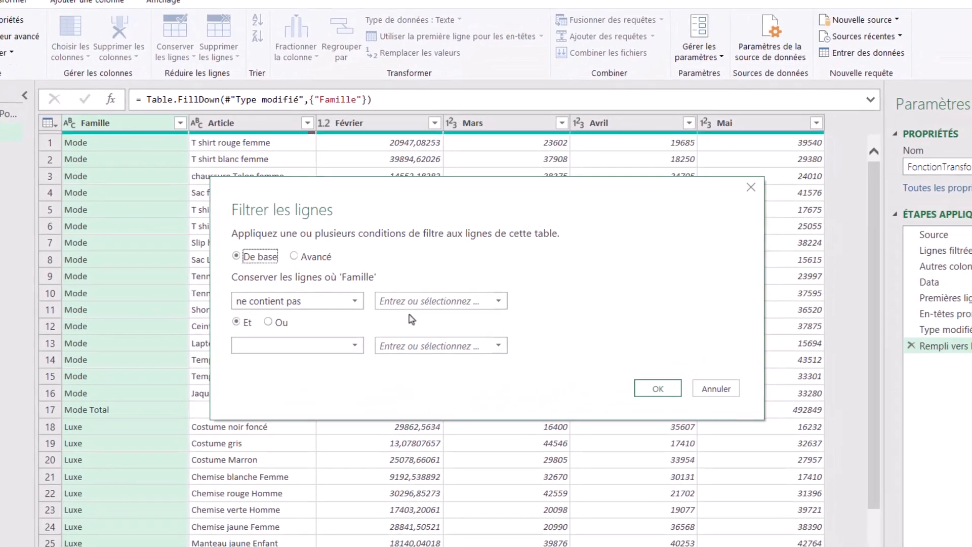
click(496, 228)
text(Total)
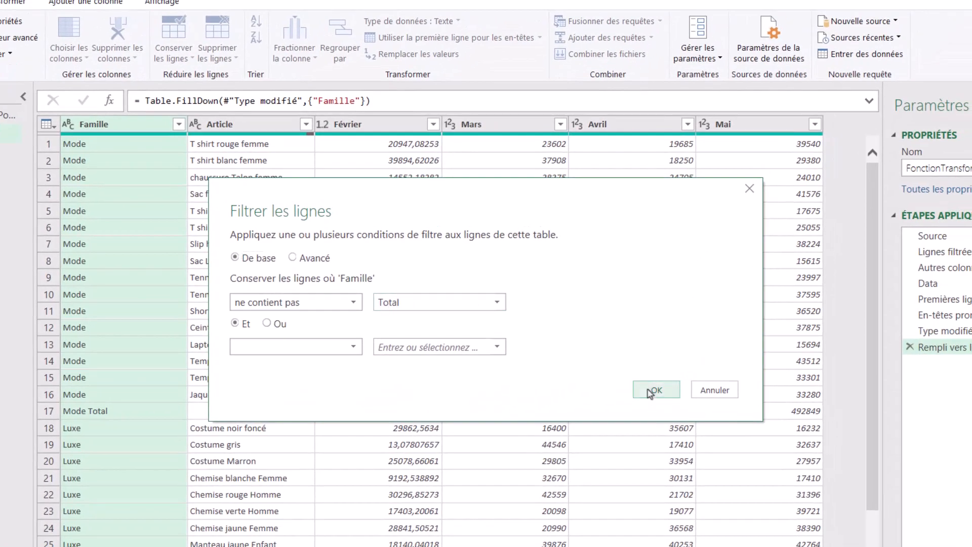
click(653, 389)
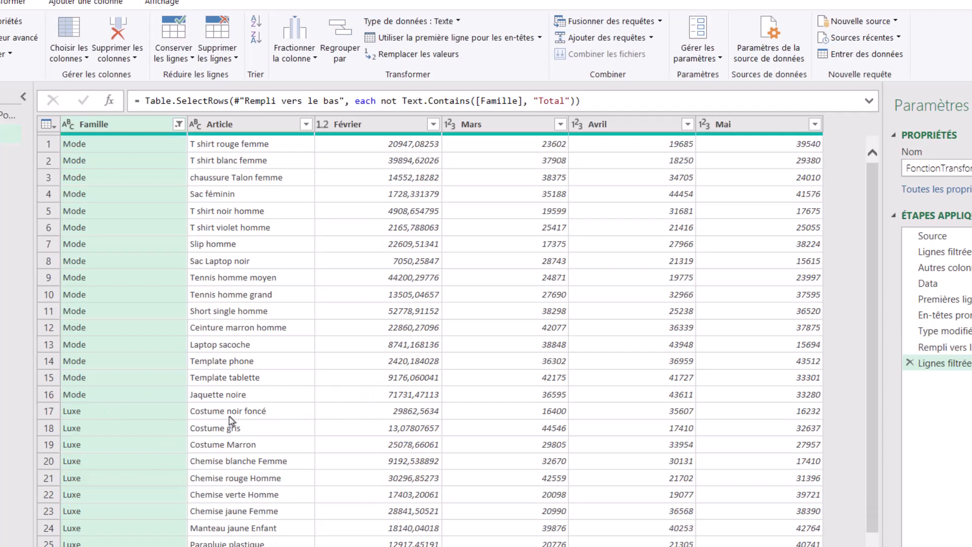
Step: Unpivot all columns other than Famille and Article
ctrl+click(244, 124)
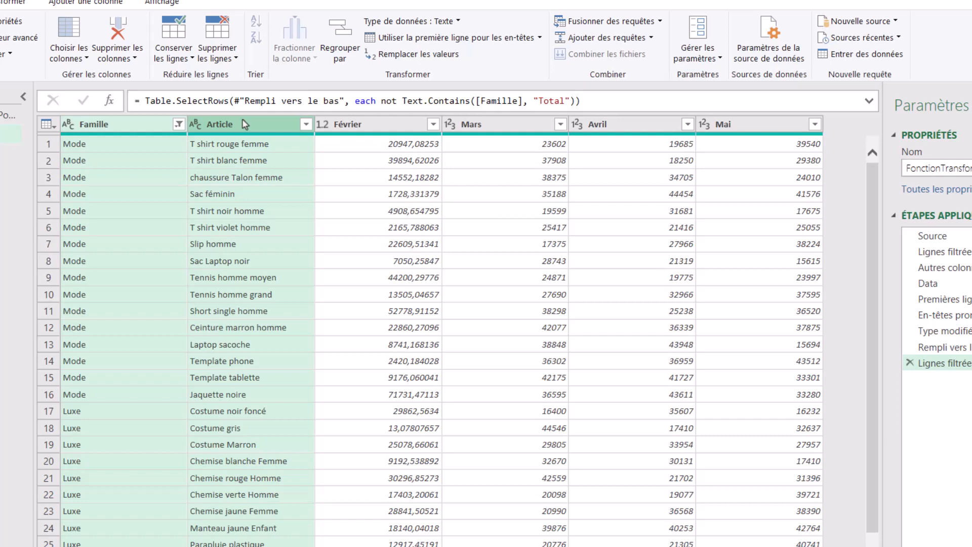
click(126, 128)
ctrl+click(273, 129)
key(shift)
right_click(243, 127)
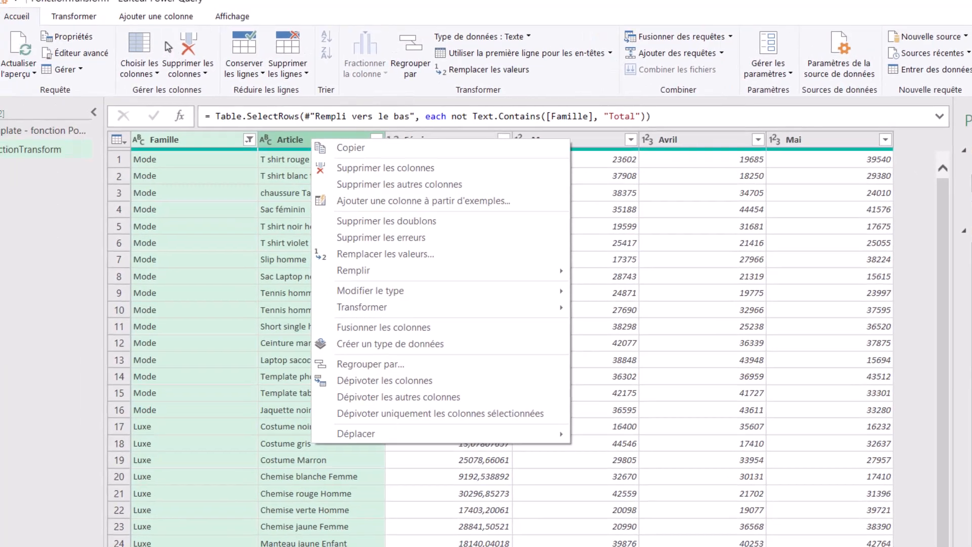
click(74, 18)
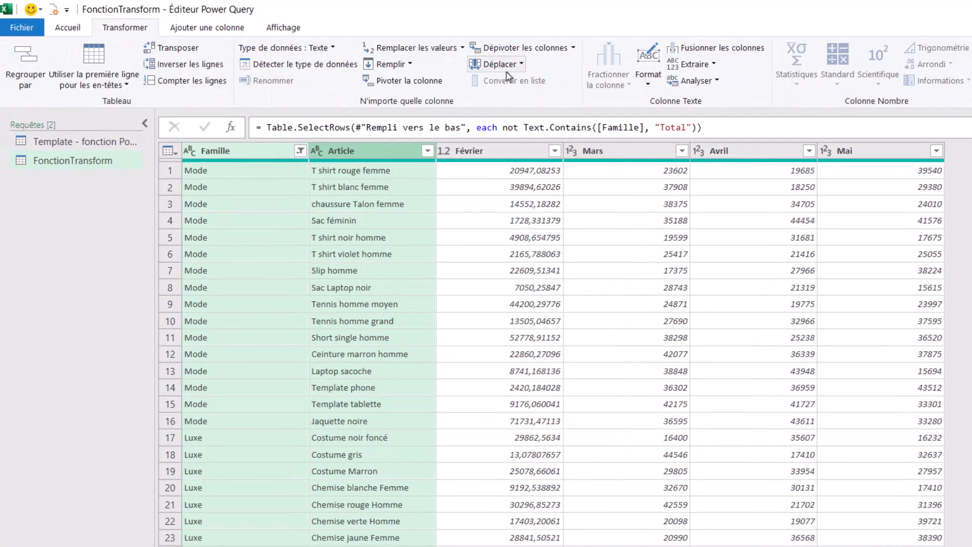
click(573, 48)
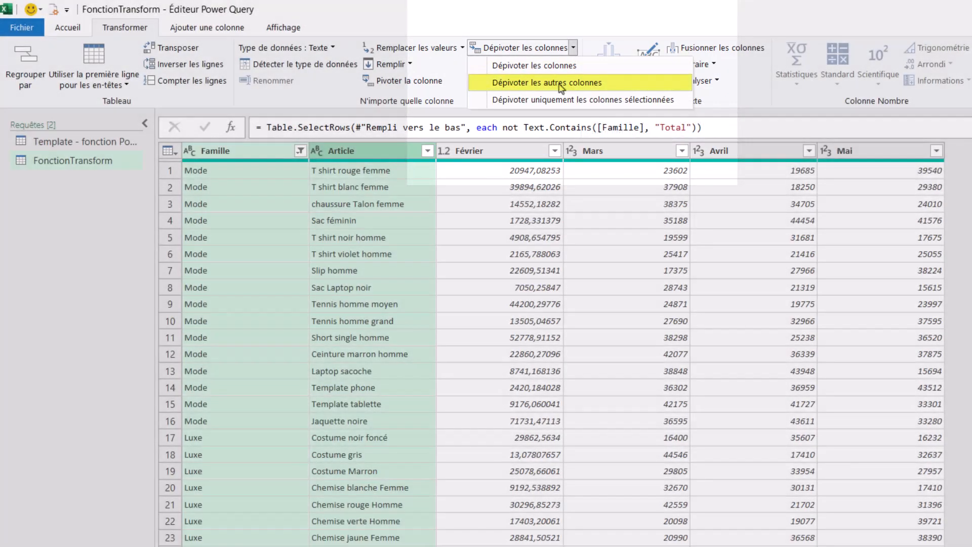
click(559, 84)
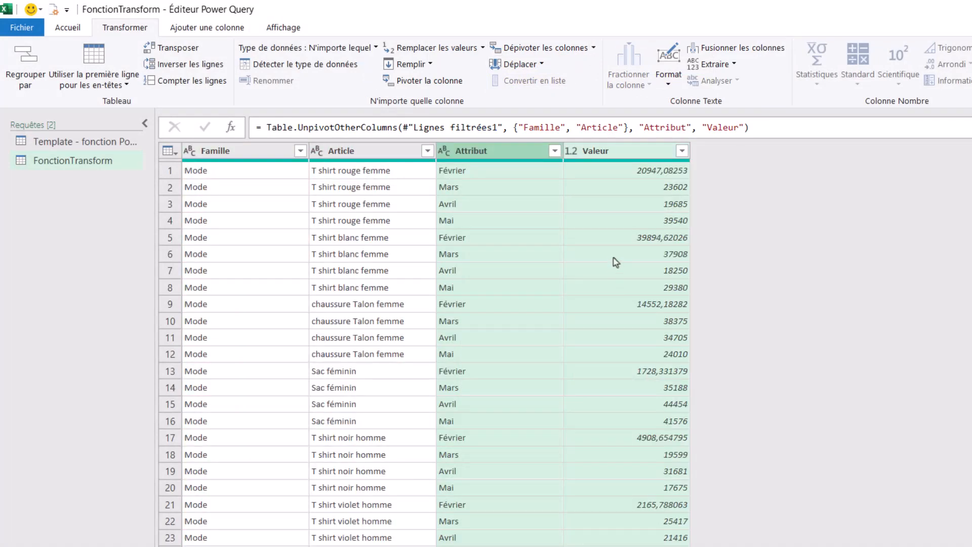
Step: Add a custom column named Date with the formula [Attribut]&",2023" and set its data type to Date
click(620, 154)
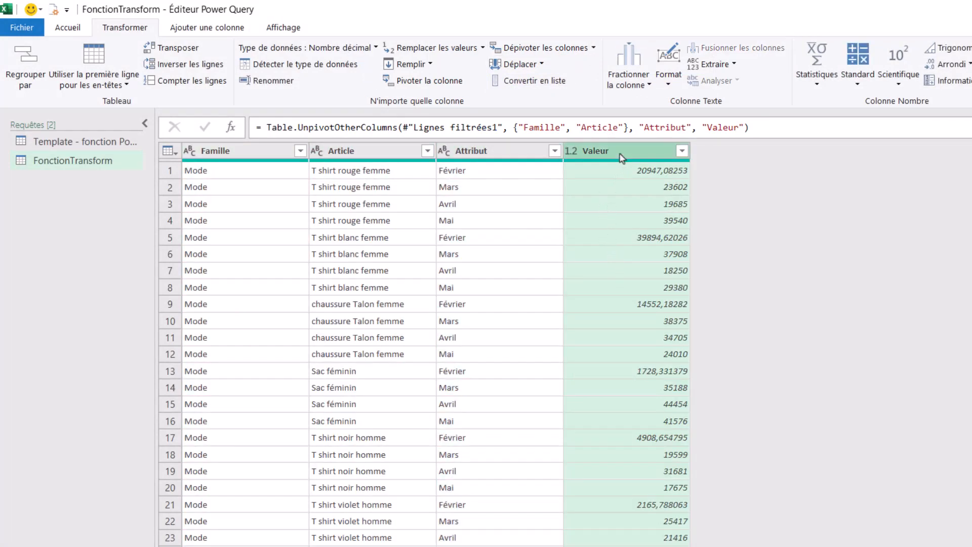
click(504, 155)
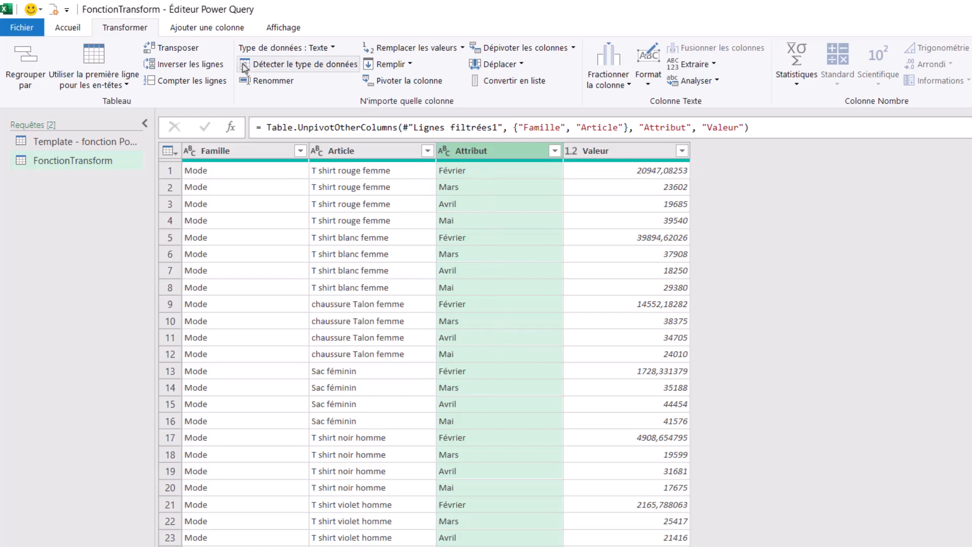
click(197, 29)
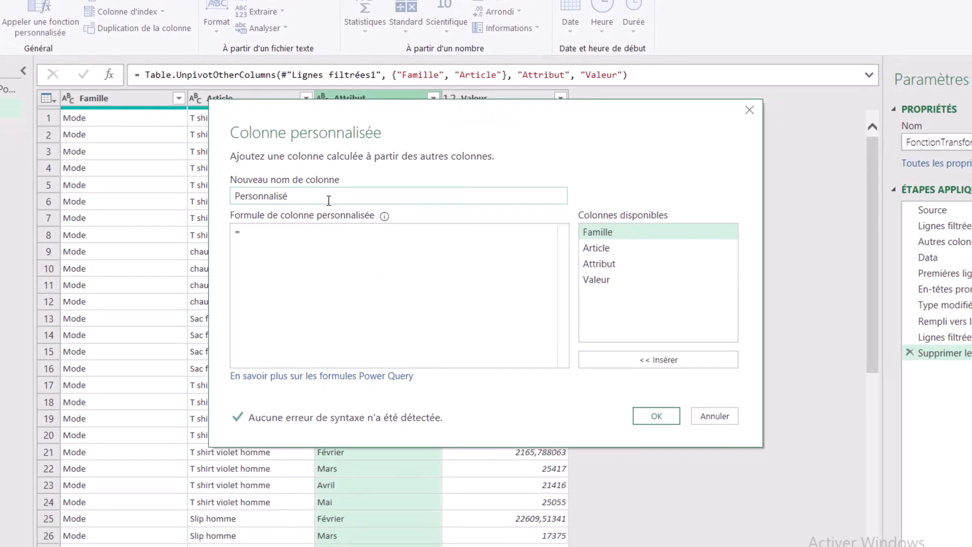
drag(326, 200, 170, 198)
text(Date)
click(262, 239)
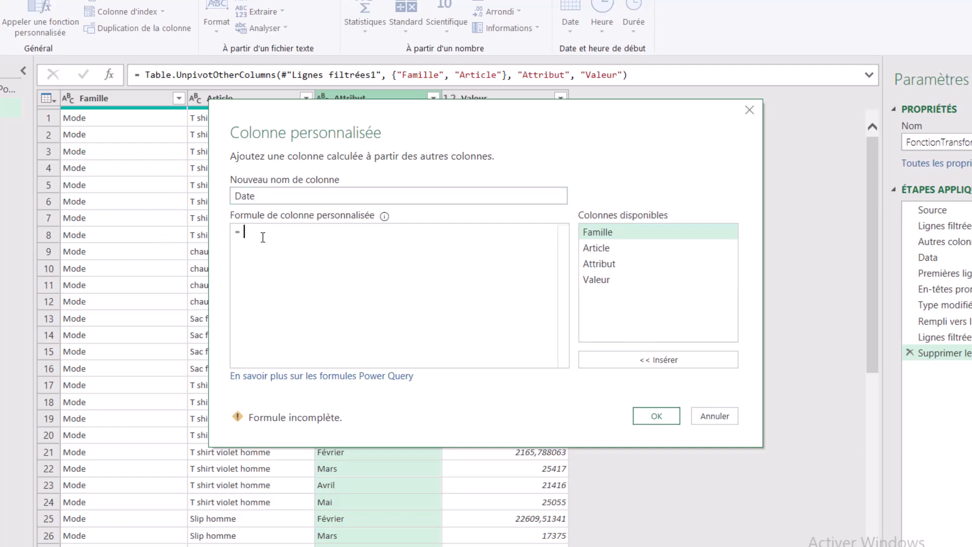
double_click(621, 264)
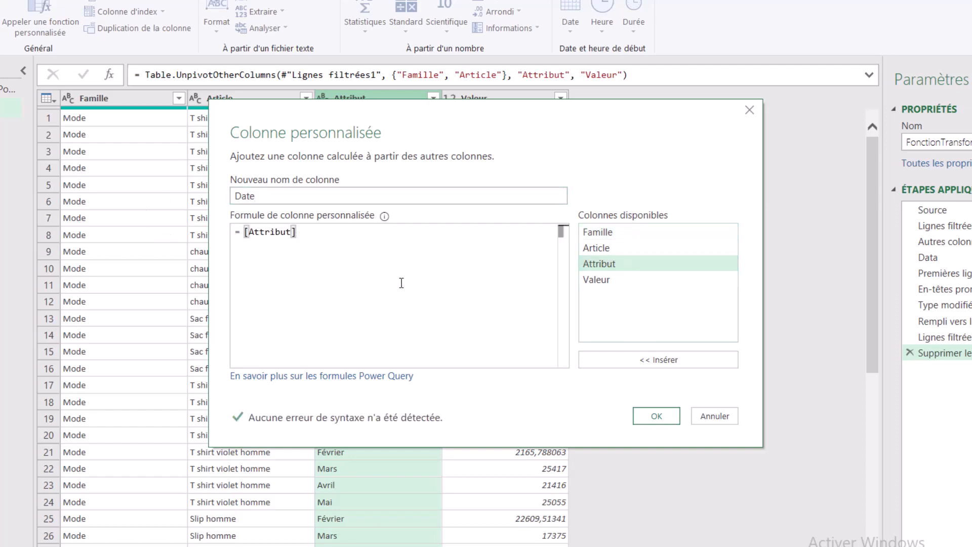
text(&)
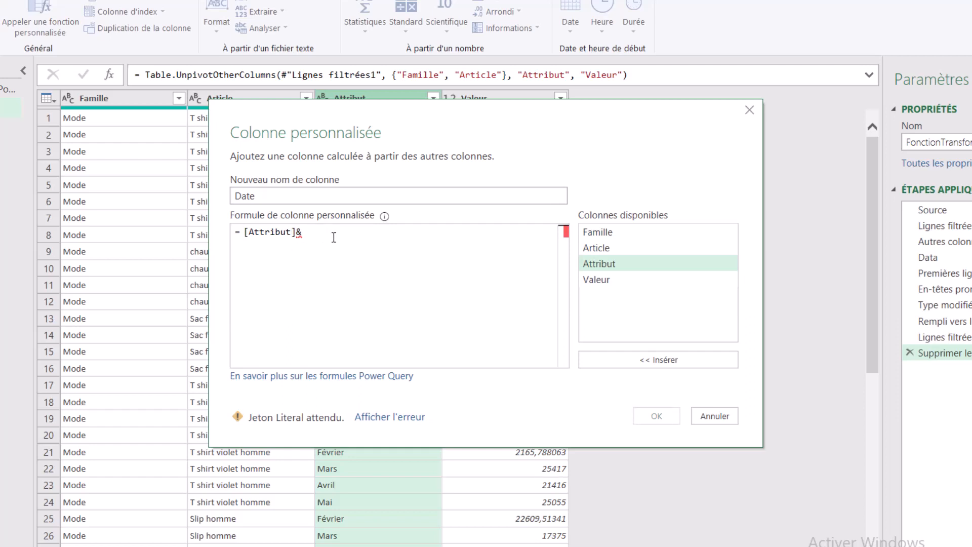
text(")
text(,202)
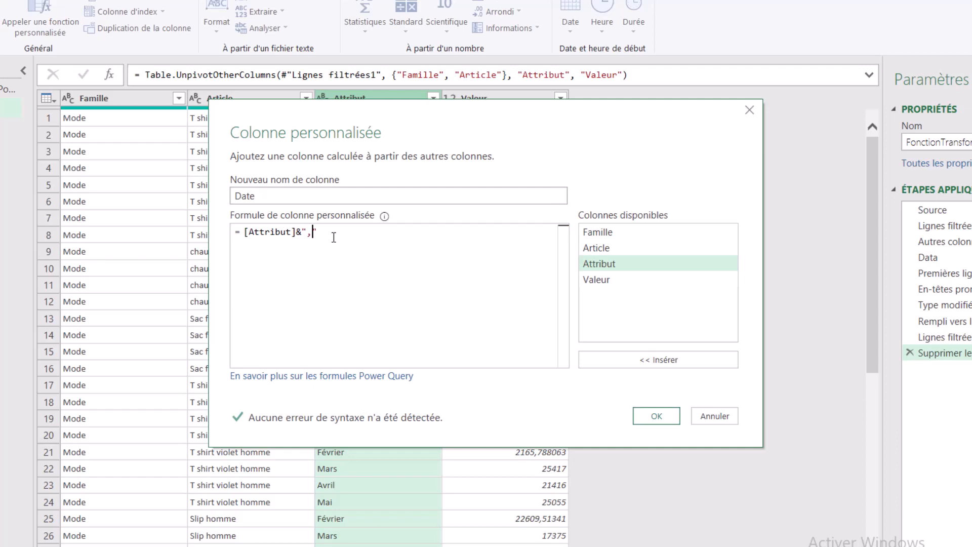
text(3)
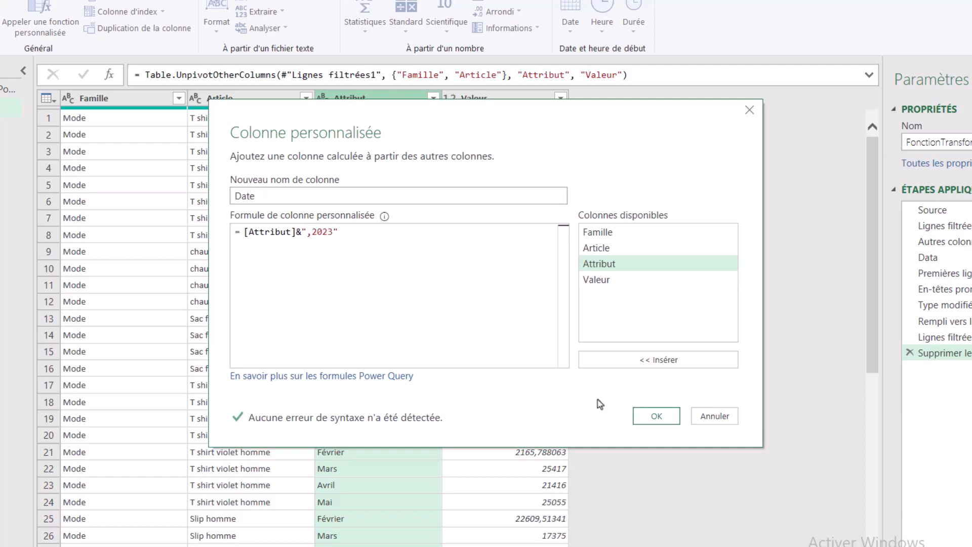
click(652, 419)
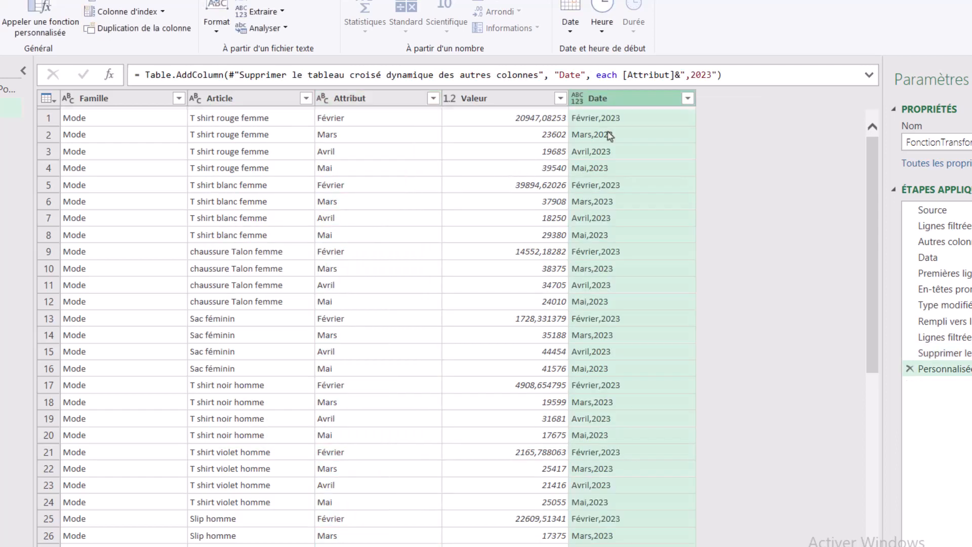
click(576, 100)
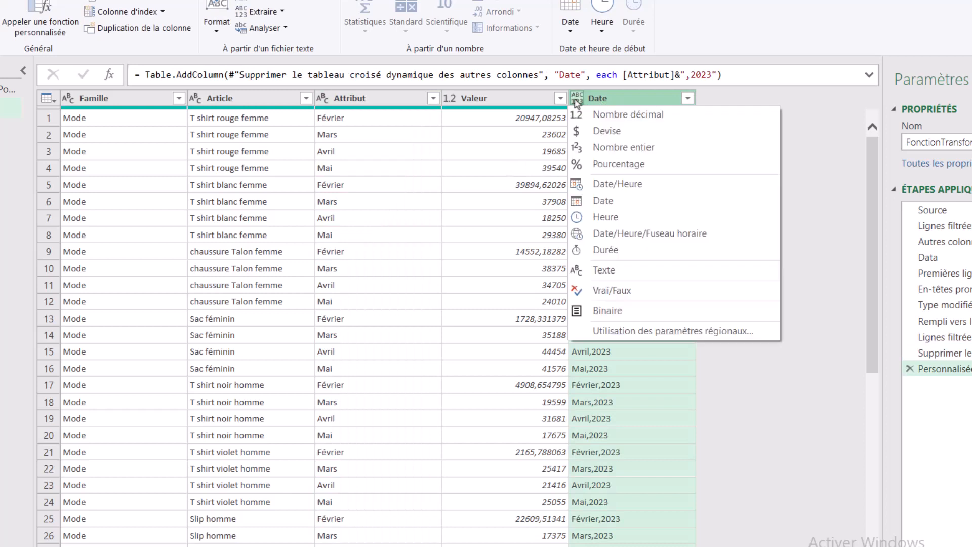
click(640, 205)
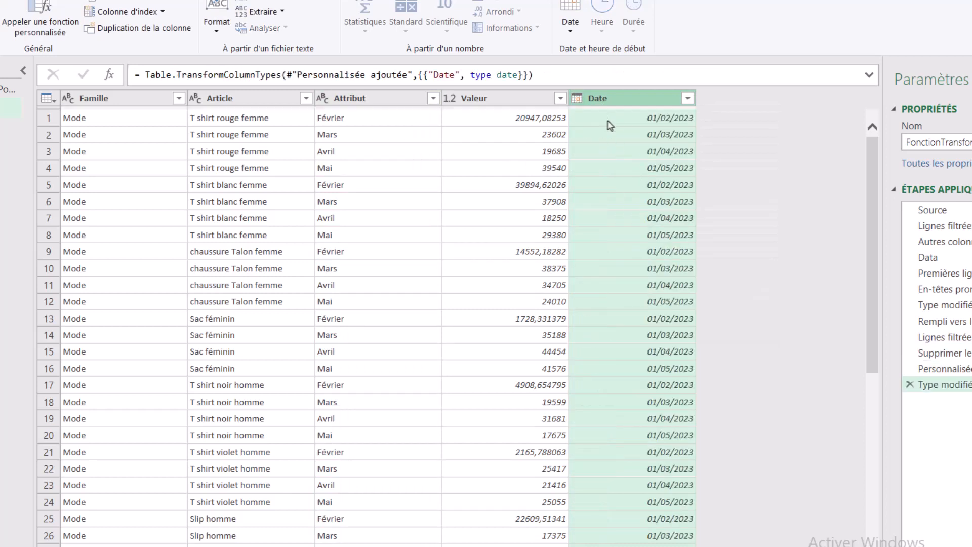
Step: Remove the Attribut column and move the Date column between Article and Valeur
click(372, 101)
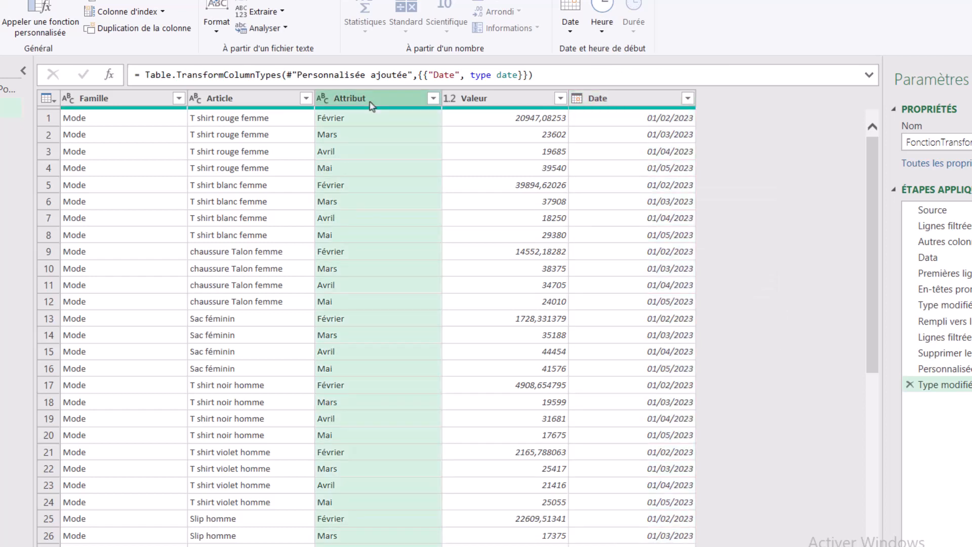
right_click(372, 105)
click(420, 136)
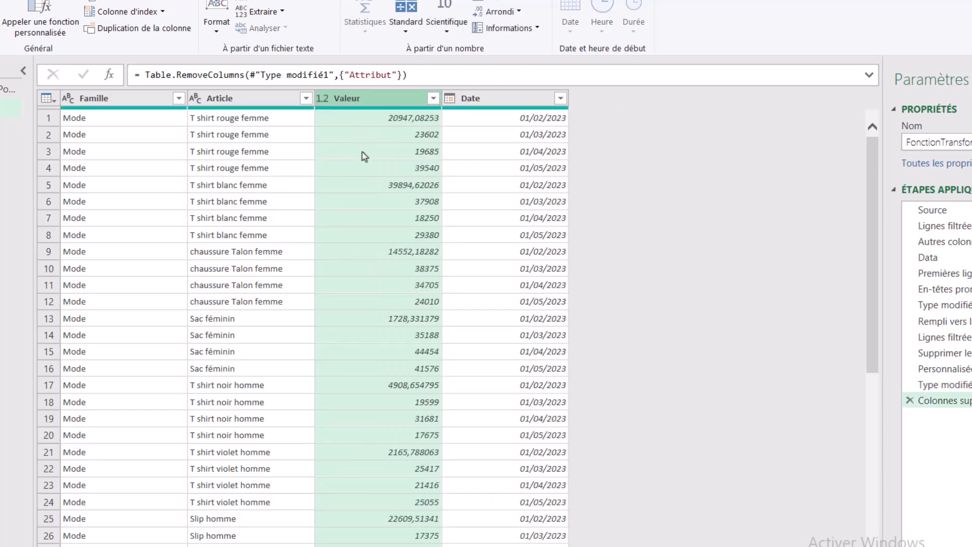
click(513, 103)
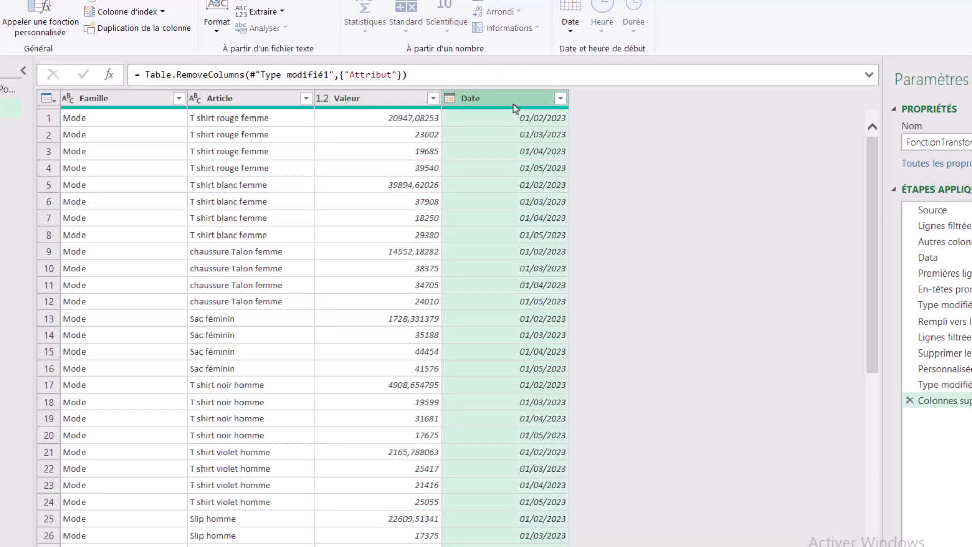
drag(513, 107, 345, 117)
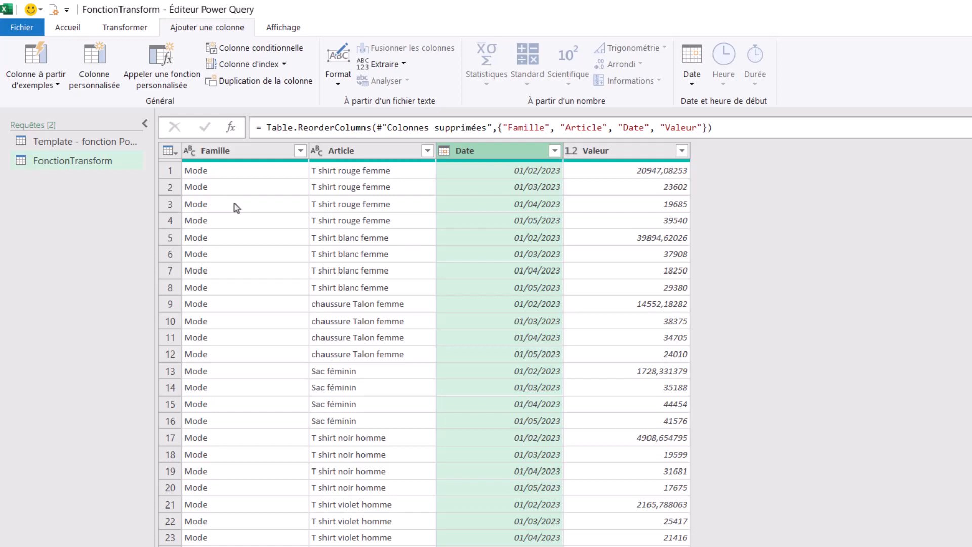
Step: Open the M code of the FonctionTransform query in the Advanced Editor
click(93, 161)
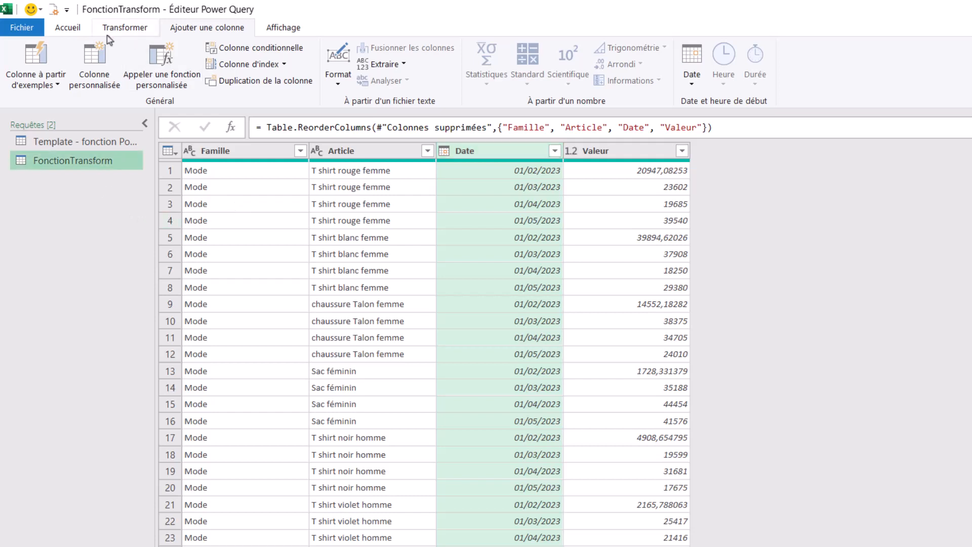
click(59, 30)
click(124, 65)
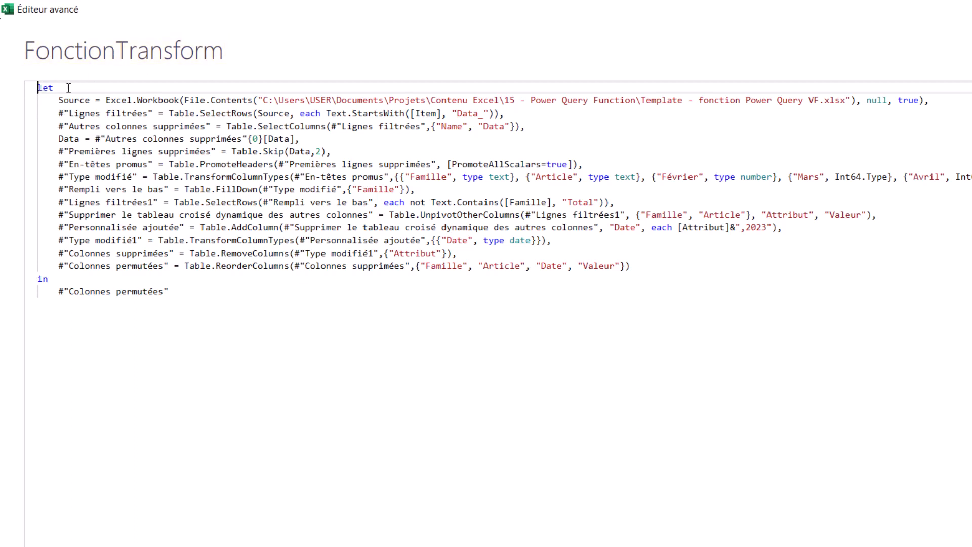
Step: Insert the function header (myTable as table) => on a new line above the let block
key(Return)
key(Up)
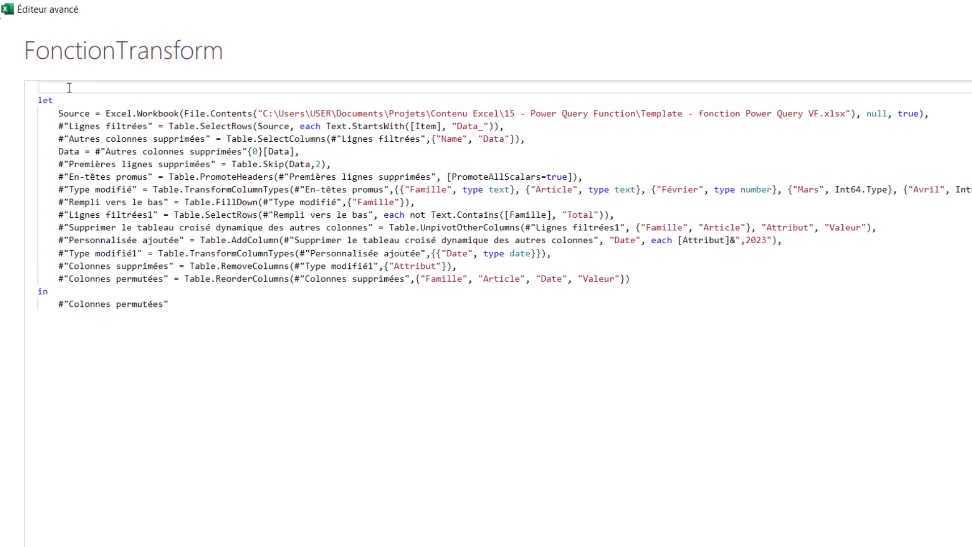
text(())
text(m)
text(yTable as)
text( table)
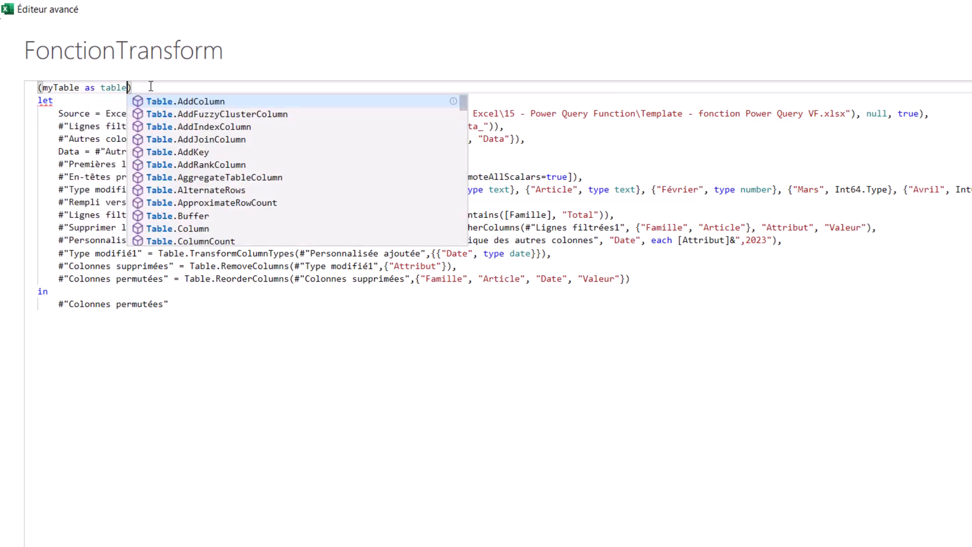
click(157, 89)
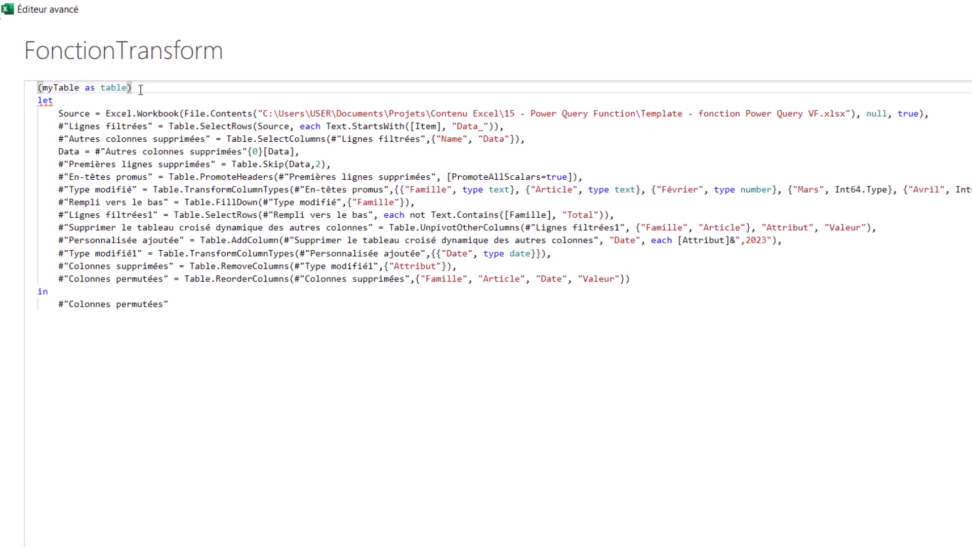
text(=>)
drag(39, 101, 191, 335)
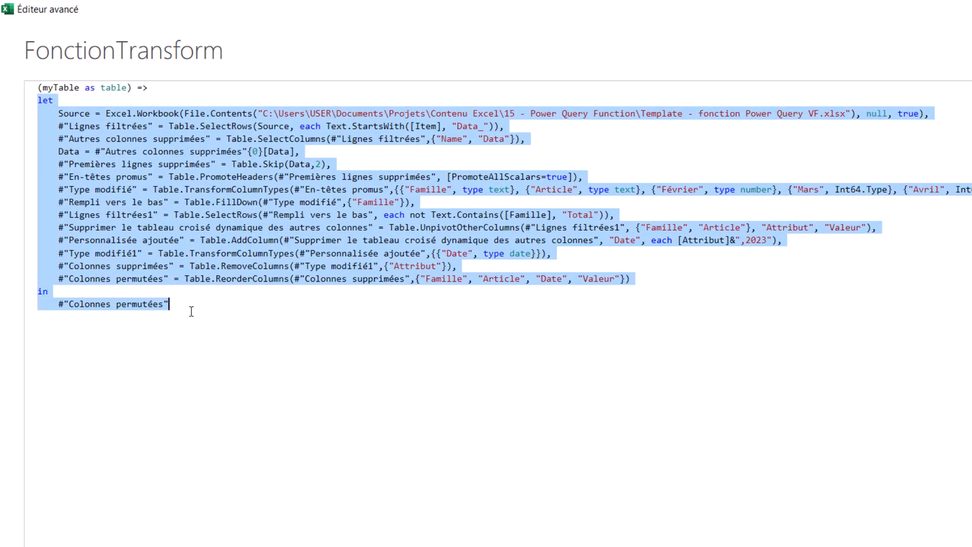
click(80, 152)
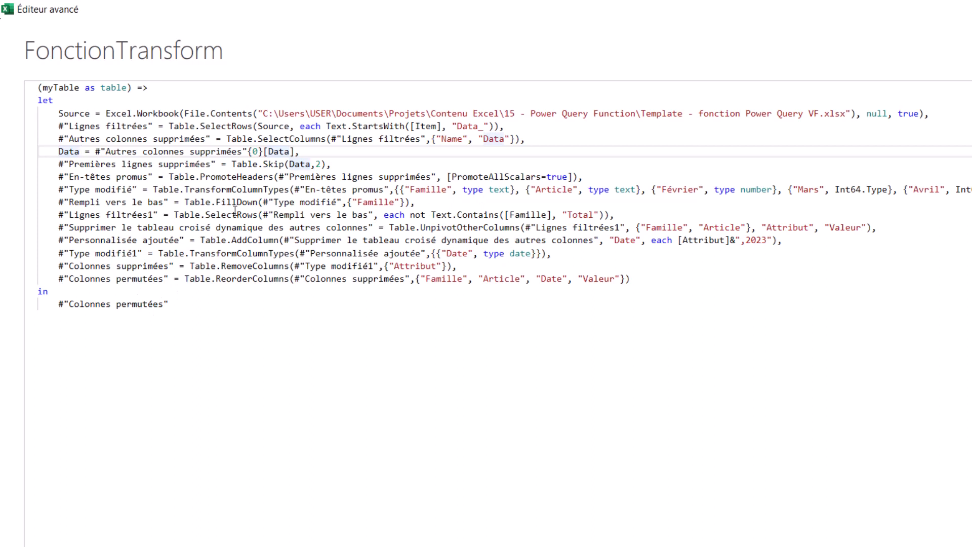
mouse_move(229, 210)
drag(57, 114, 306, 153)
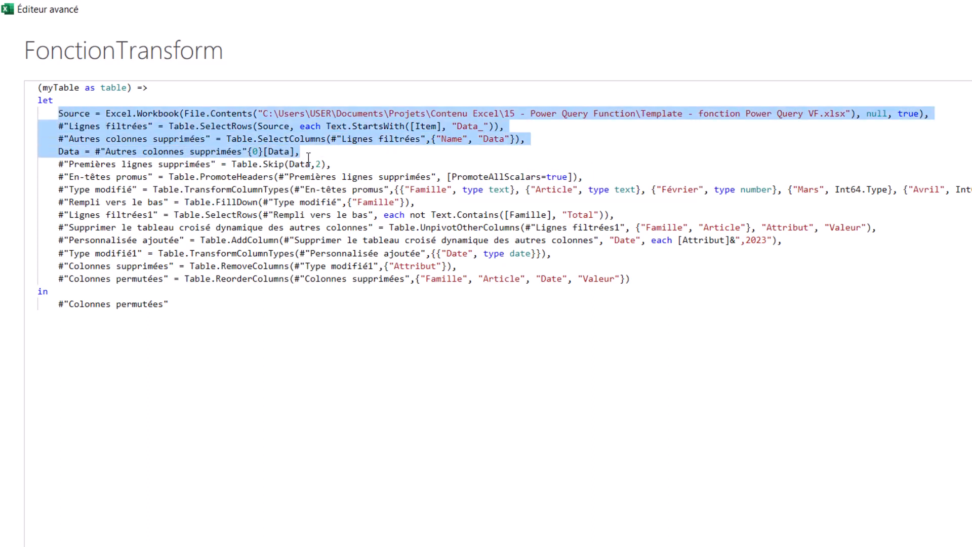
click(309, 152)
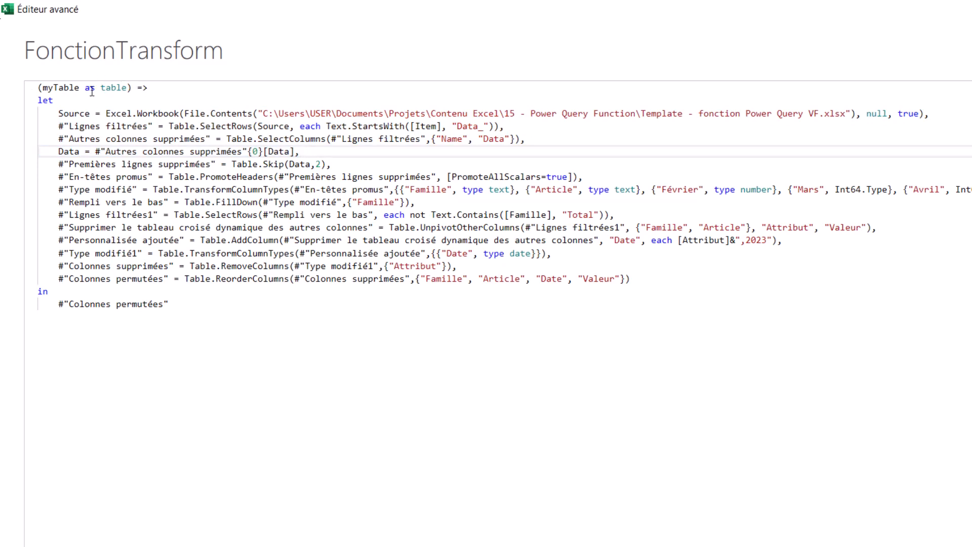
drag(57, 164, 158, 278)
Step: Add the comment "// suppression des 2 premières lignes" after the Table.Skip line
click(338, 168)
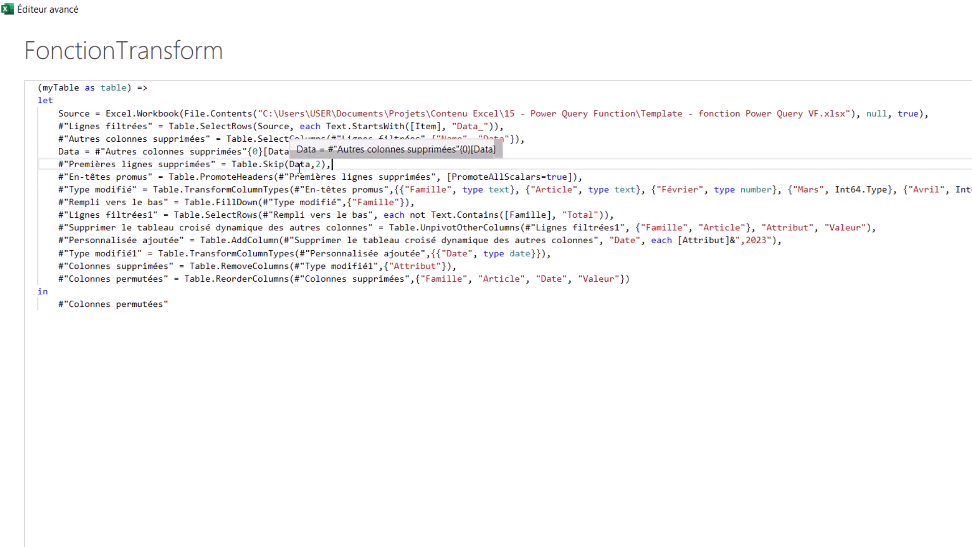
text(// s)
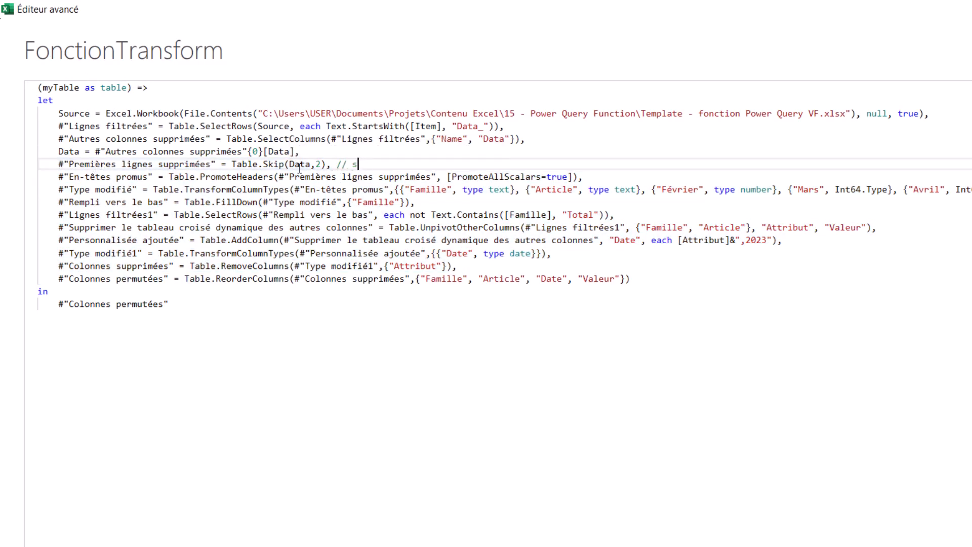
text(uppression des 2 premières lignes)
Step: Comment out the lines from Source through Data by enclosing them in /* and */
click(334, 156)
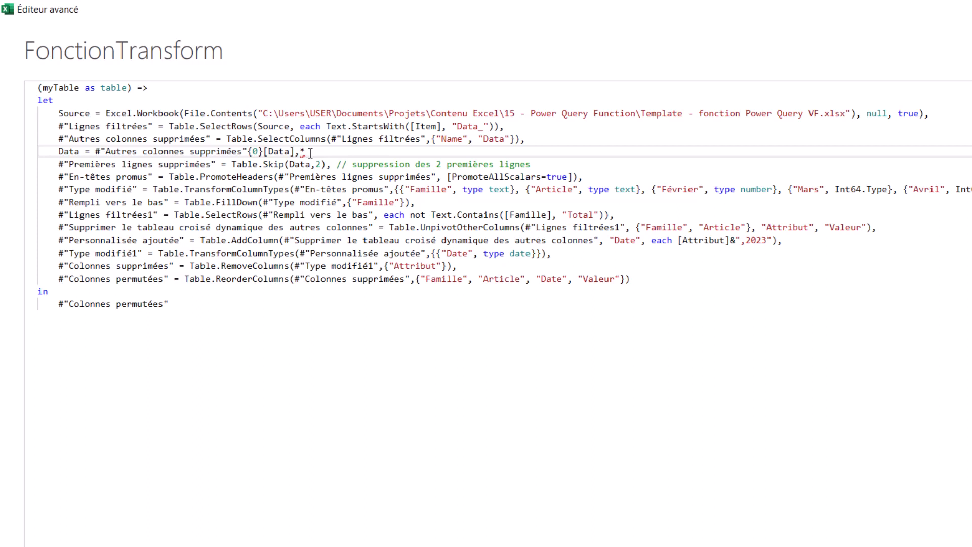
click(47, 113)
click(57, 113)
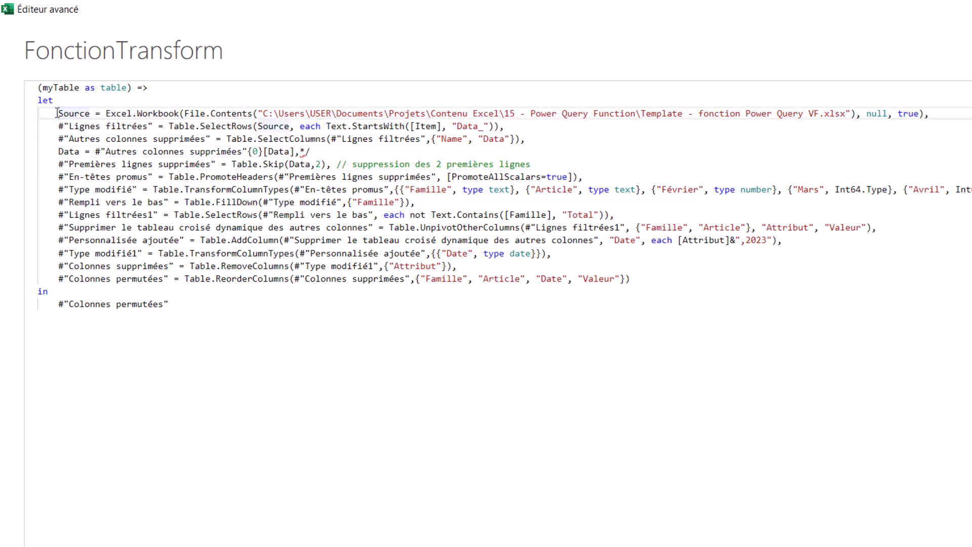
text(/*)
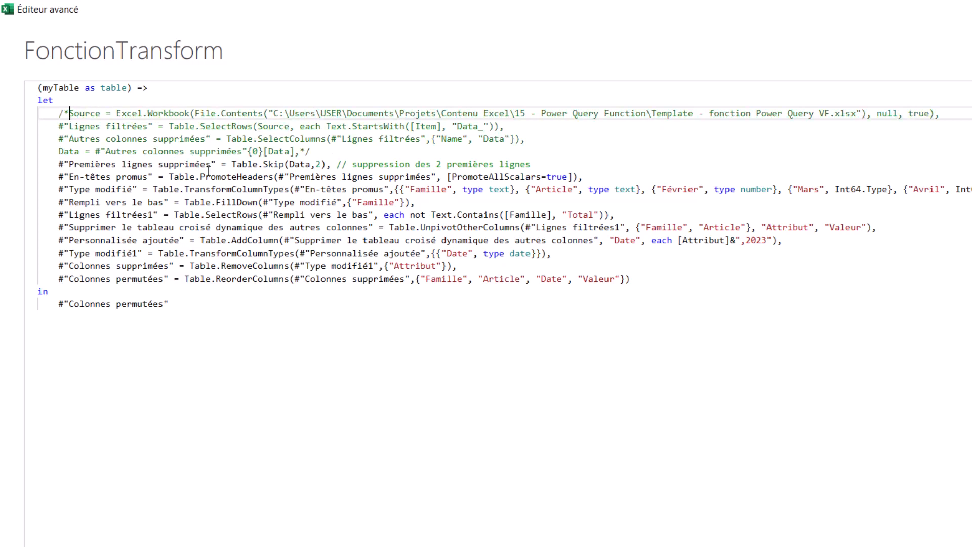
Step: Replace the Data argument of Table.Skip with myTable and apply the edited M code
double_click(64, 89)
key(ctrl+c)
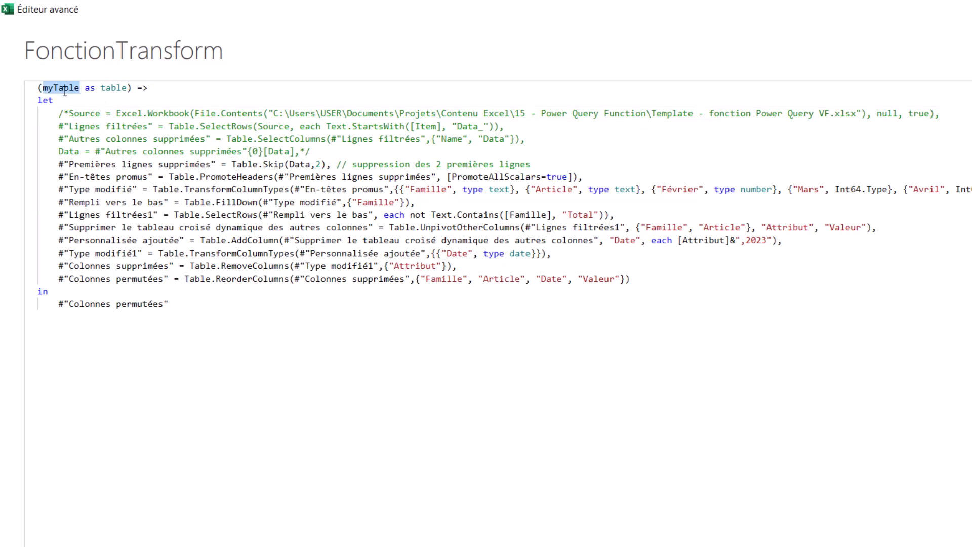
double_click(299, 164)
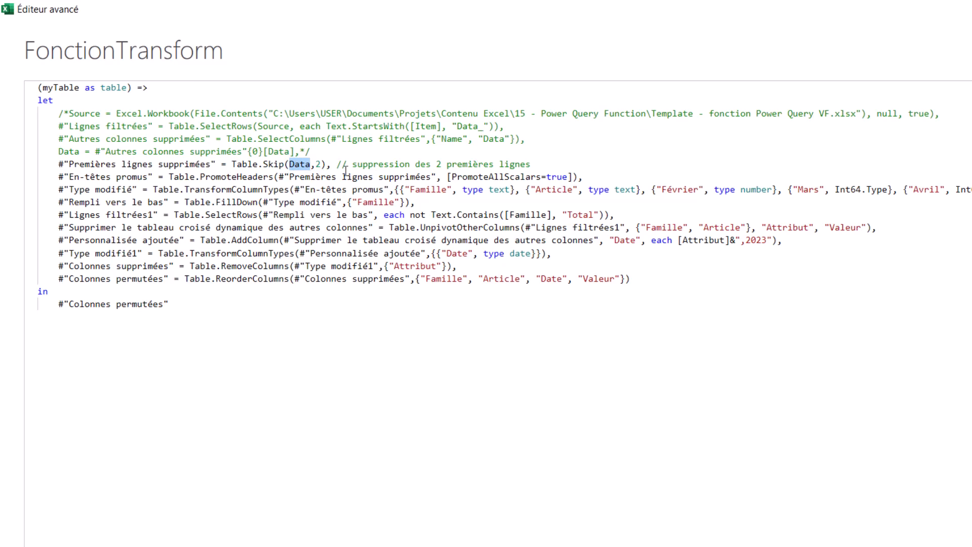
key(ctrl+v)
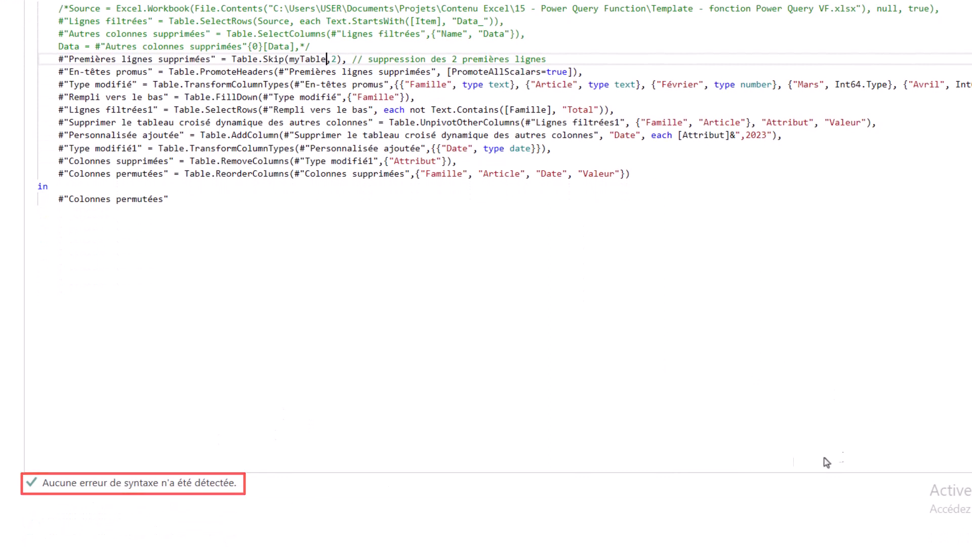
click(864, 516)
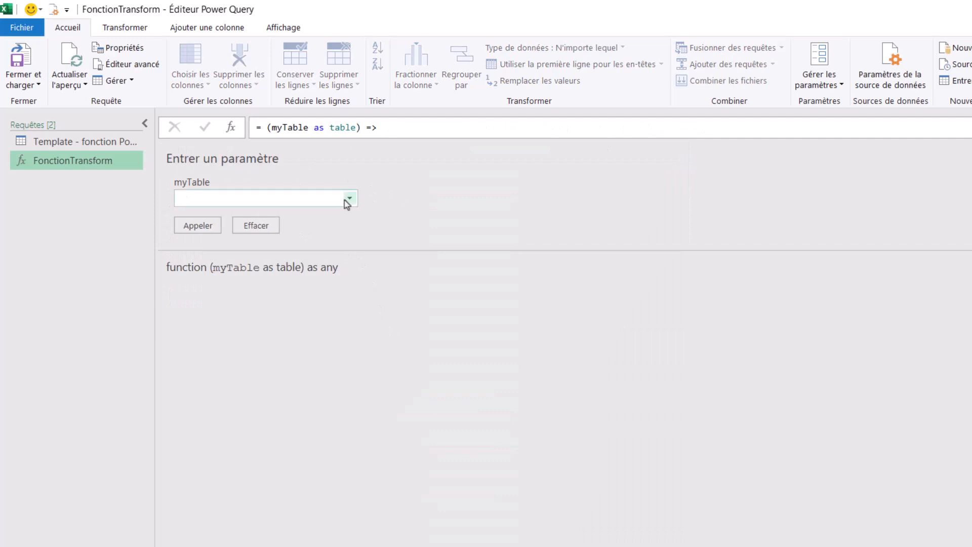
Step: Check the function's myTable parameter and preview the Centre, Ouest and Nord tables in the Template query's Data column
click(345, 201)
click(286, 202)
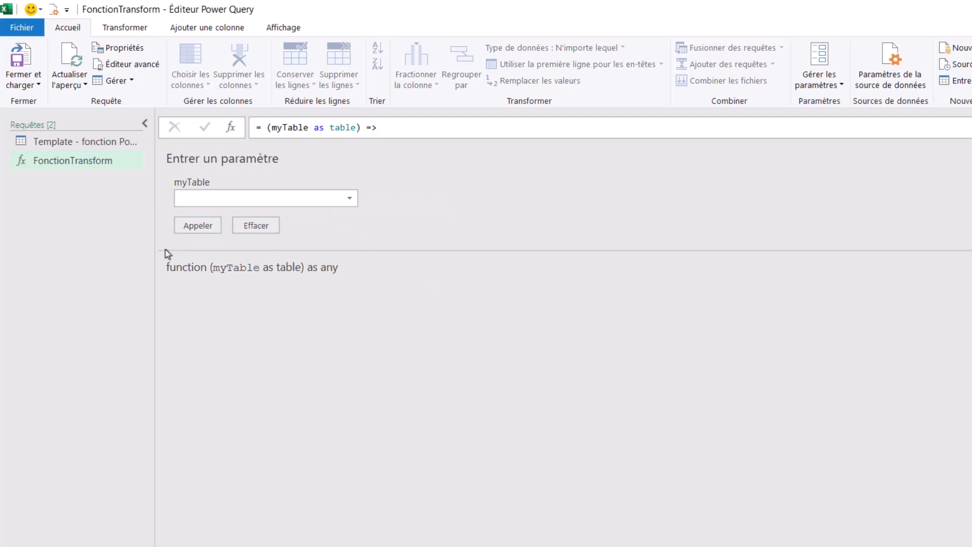
click(72, 146)
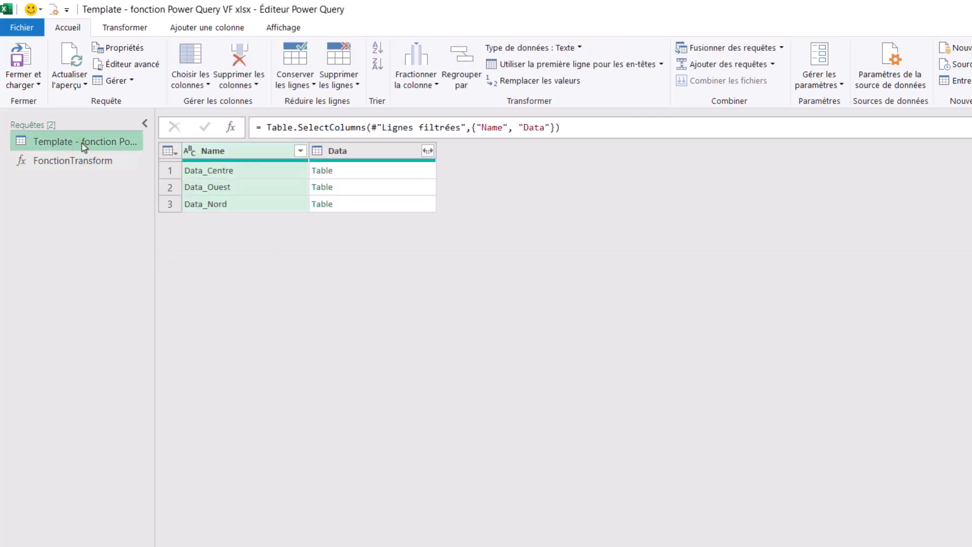
click(411, 176)
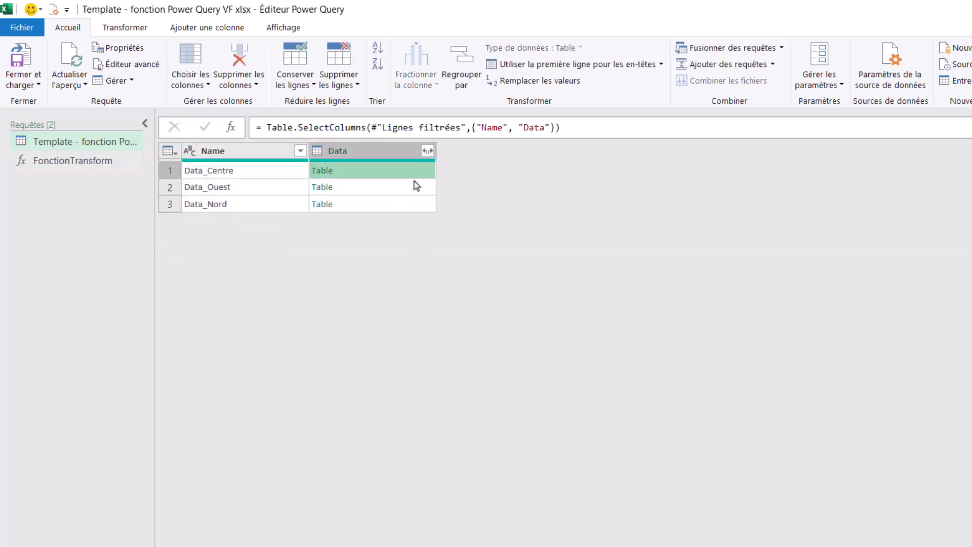
click(414, 187)
click(414, 204)
click(409, 171)
Step: Invoke the custom function FonctionTransform in a new column named Table Retraitée, using the Data column as myTable
click(390, 152)
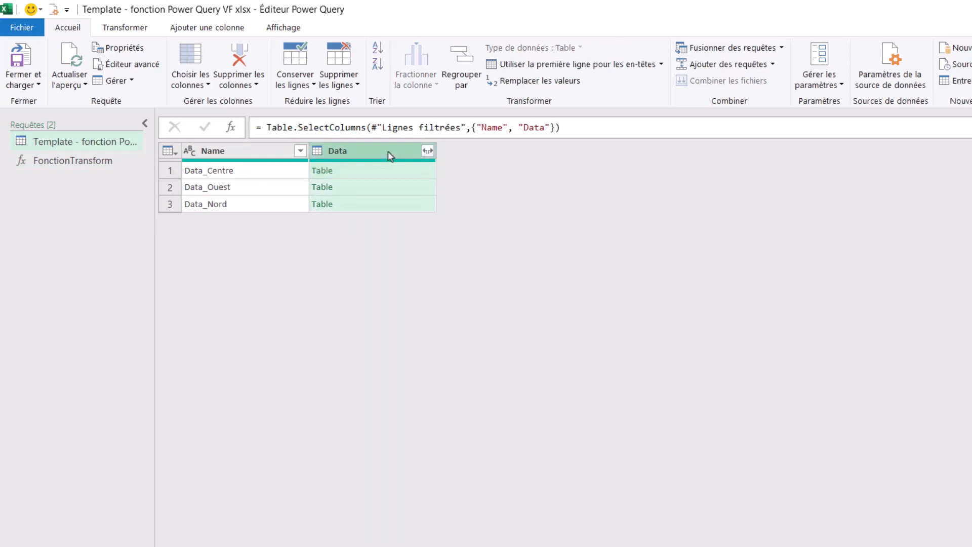
click(203, 31)
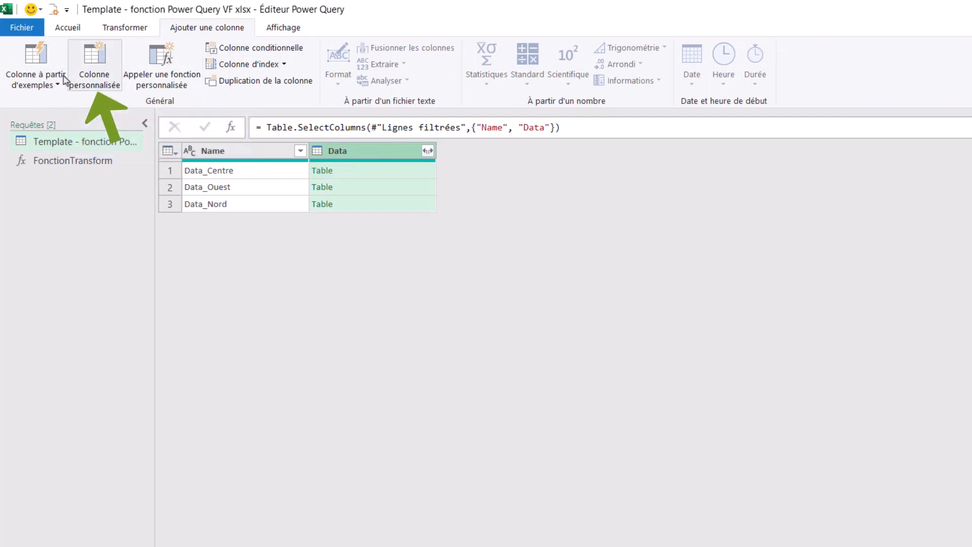
click(173, 77)
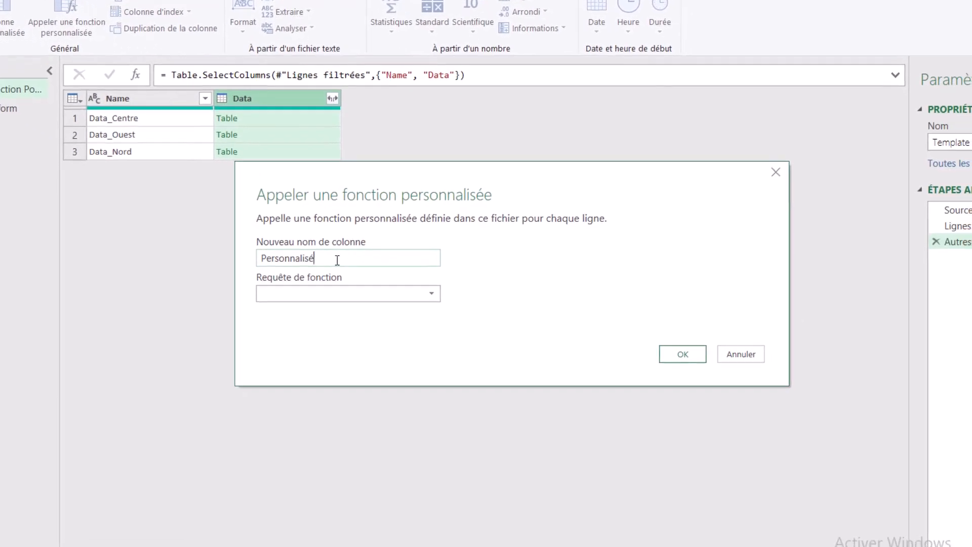
text(Table Retraitée)
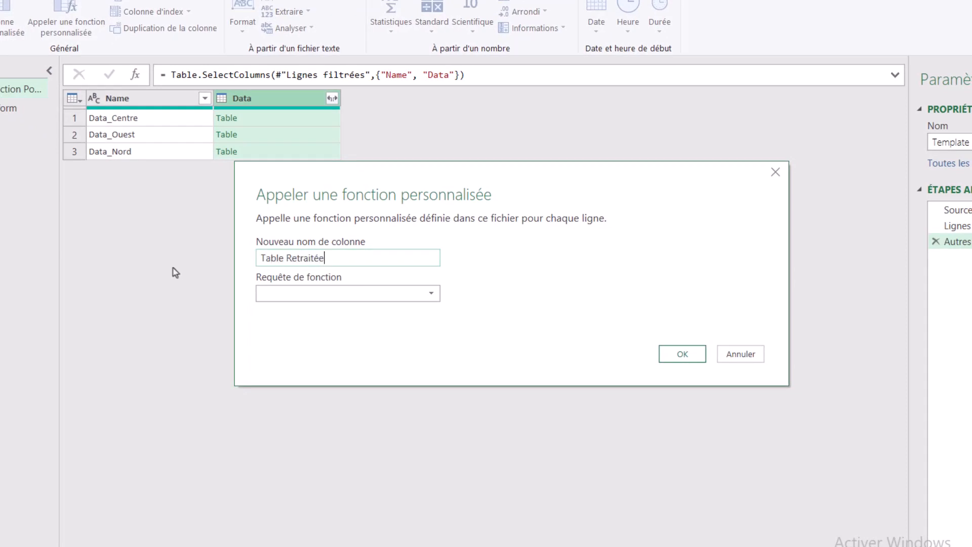
click(371, 297)
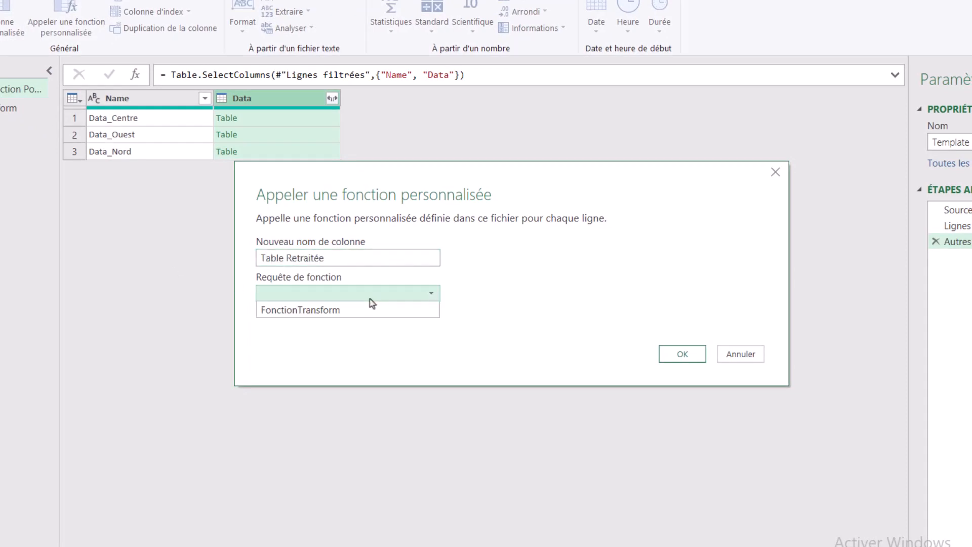
click(282, 310)
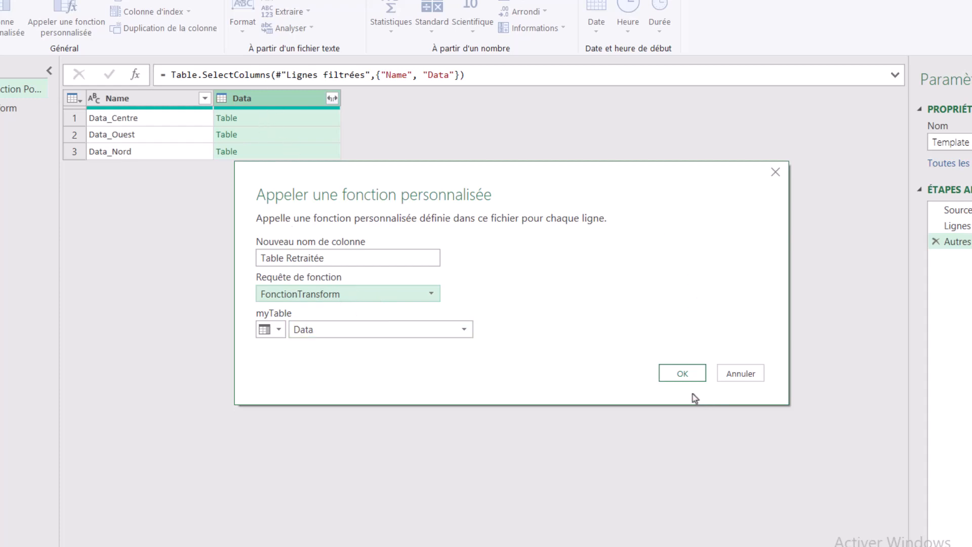
click(683, 375)
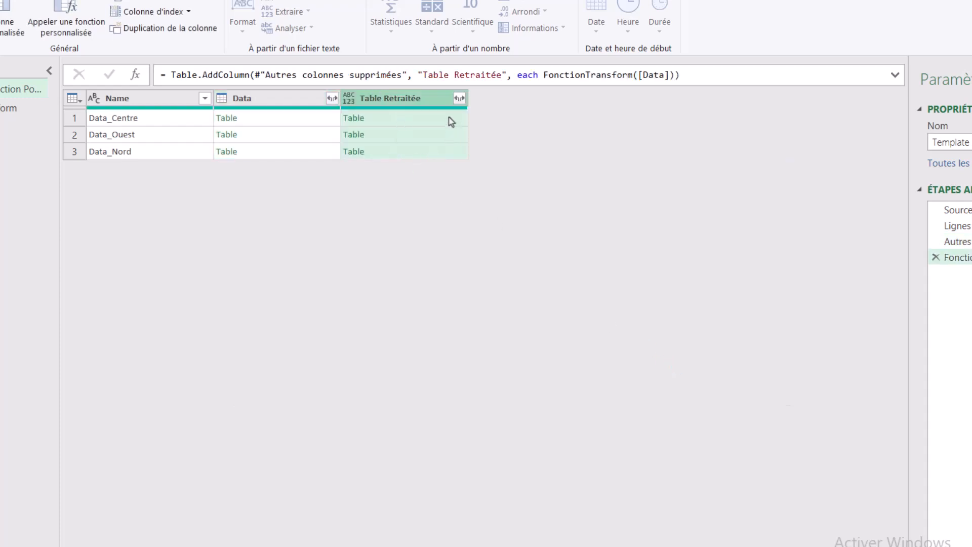
Step: Compare the Data_Centre row's original table with its transformed table in the Table Retraitée column
click(301, 120)
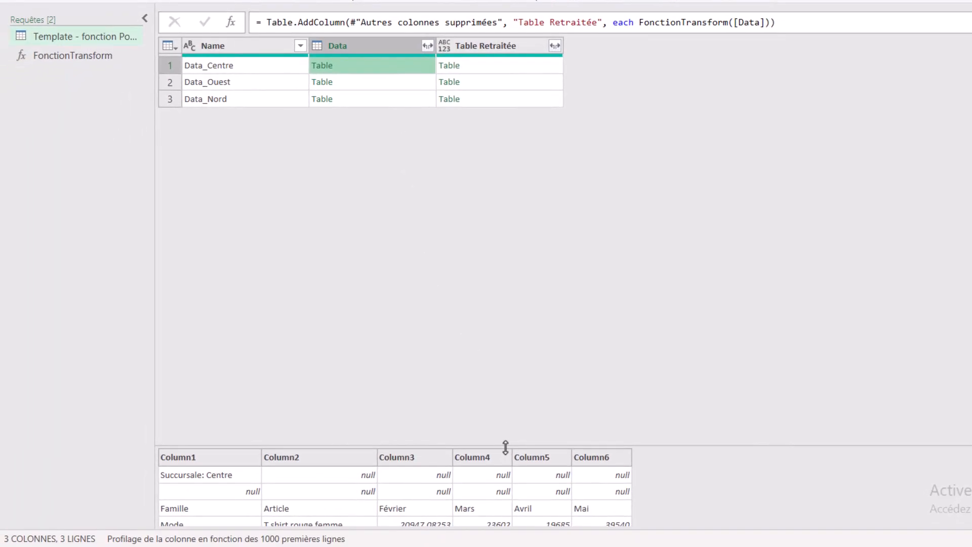
drag(407, 499, 401, 178)
drag(497, 126, 496, 141)
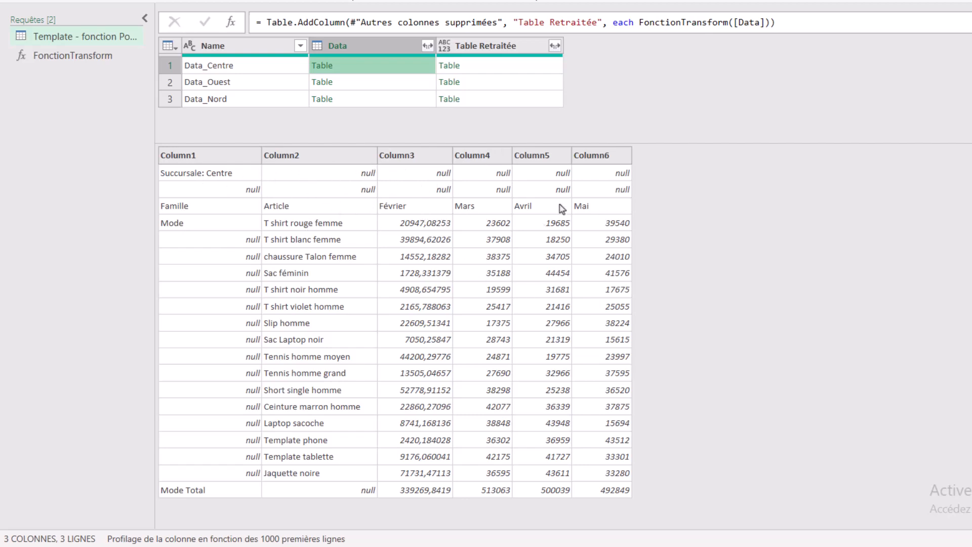
click(545, 66)
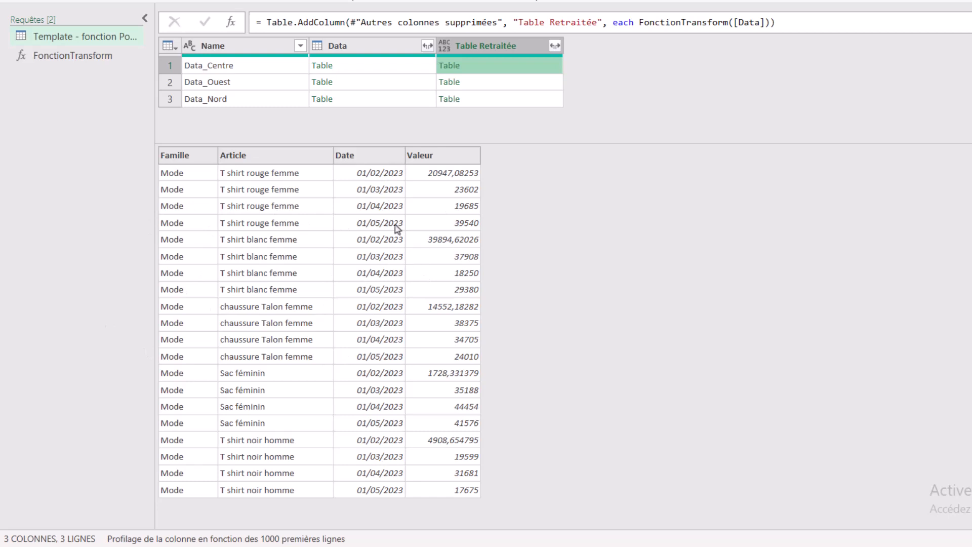
Step: Expand Table Retraitée into Famille, Article, Date and Valeur without a column-name prefix, and remove the Data column
click(478, 51)
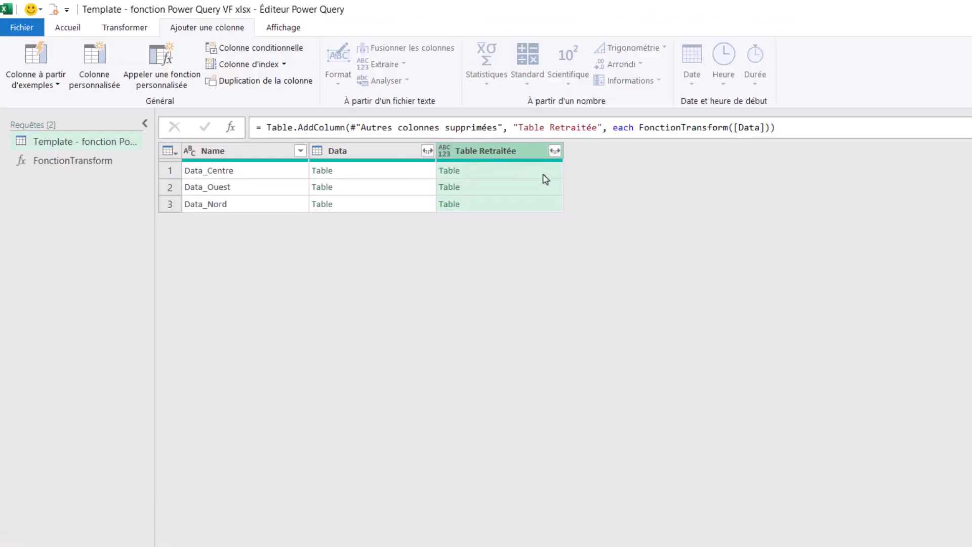
click(555, 151)
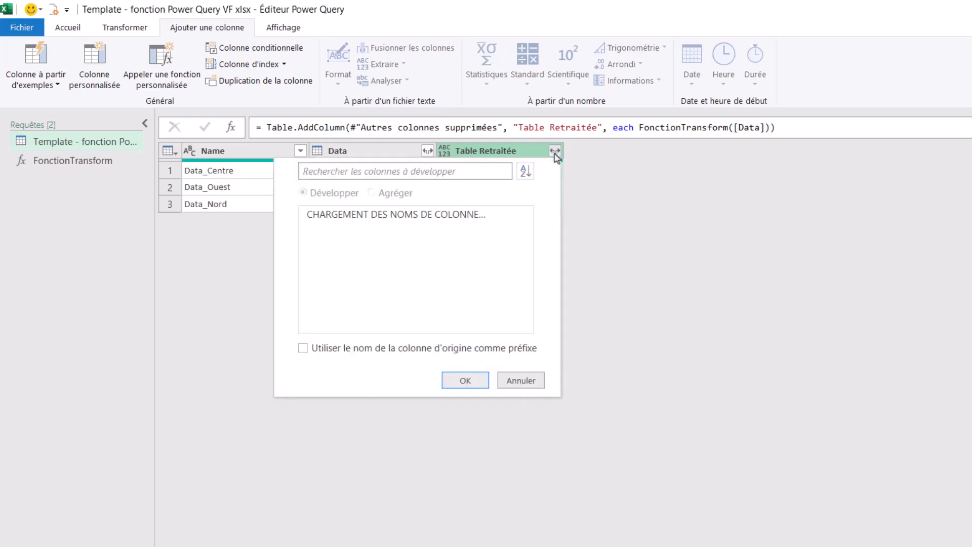
click(511, 334)
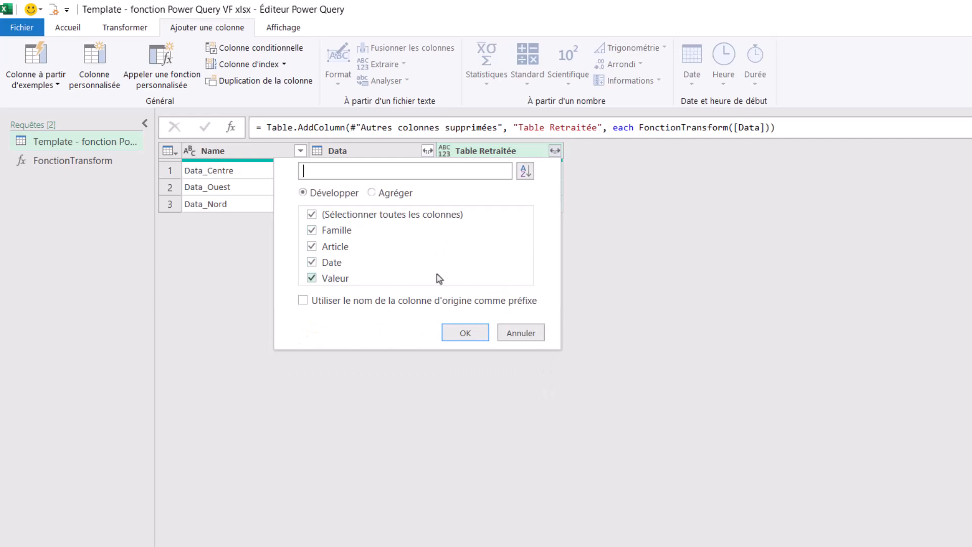
click(466, 332)
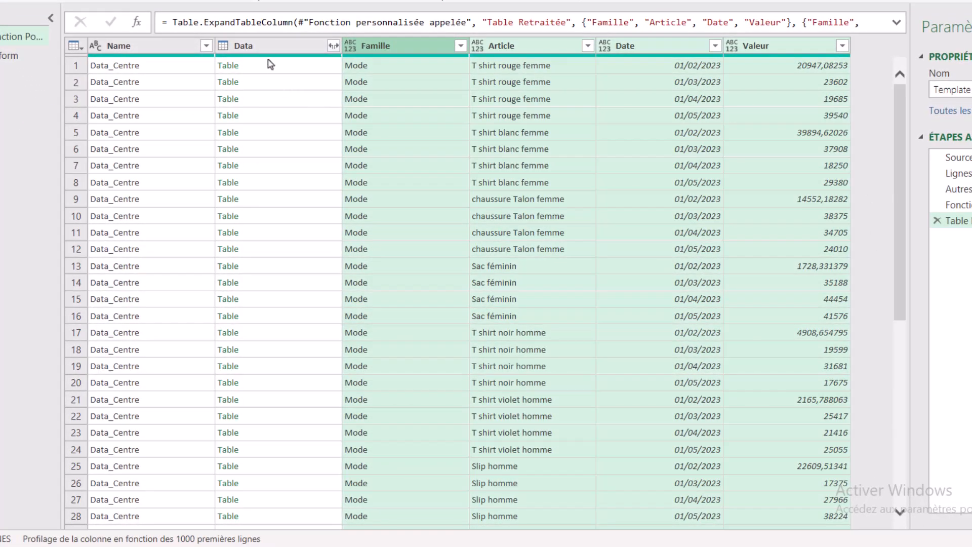
click(268, 49)
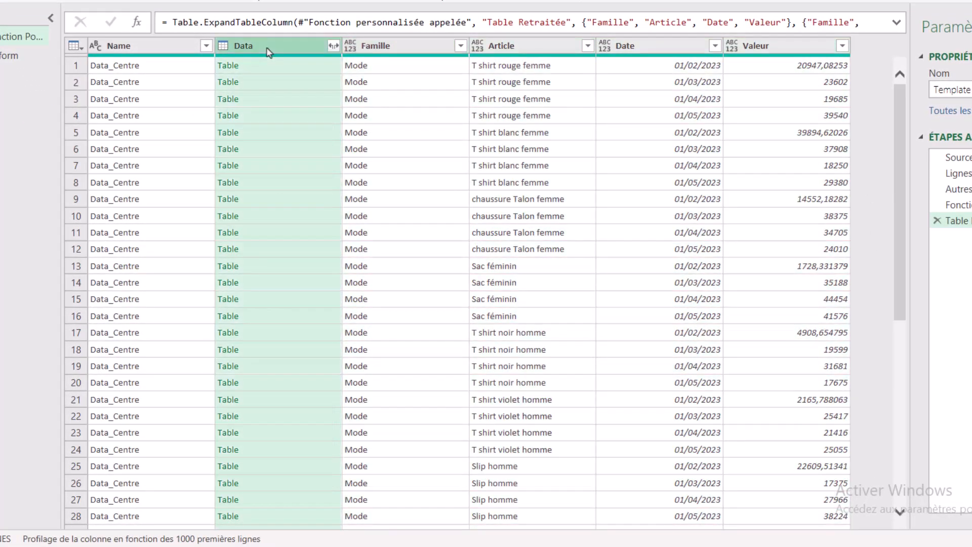
key(Delete)
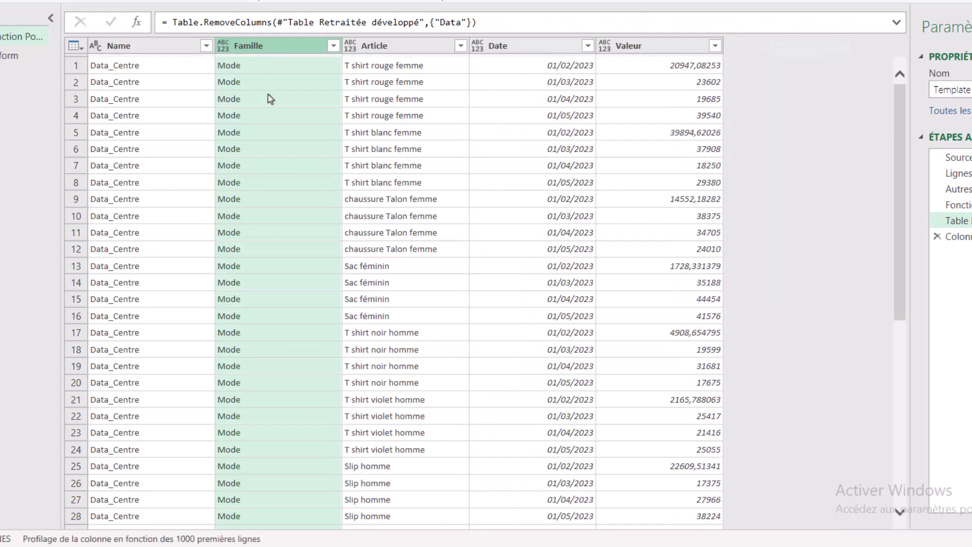
Step: Replace the Name column's values with the text extracted after the underscore delimiter "_"
click(166, 50)
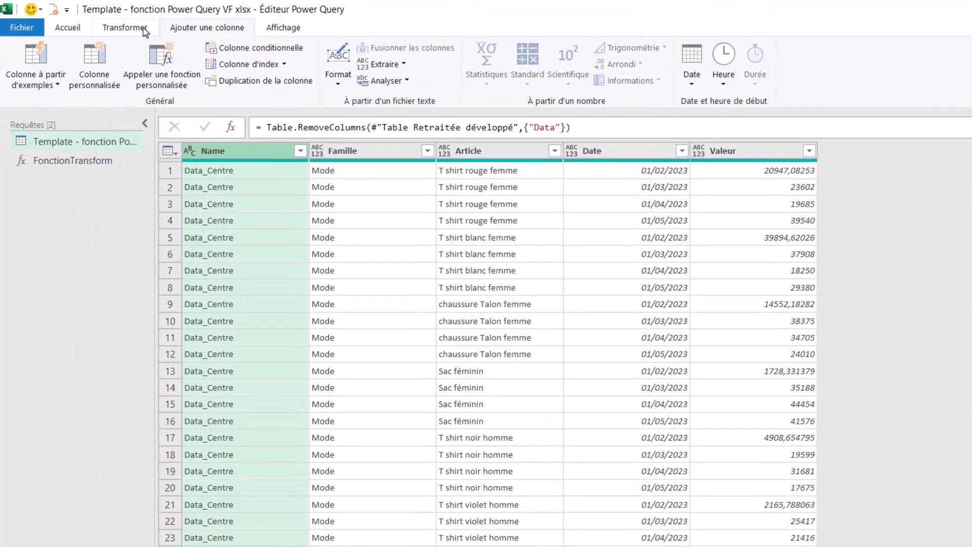
scroll(656, 0, up, 1)
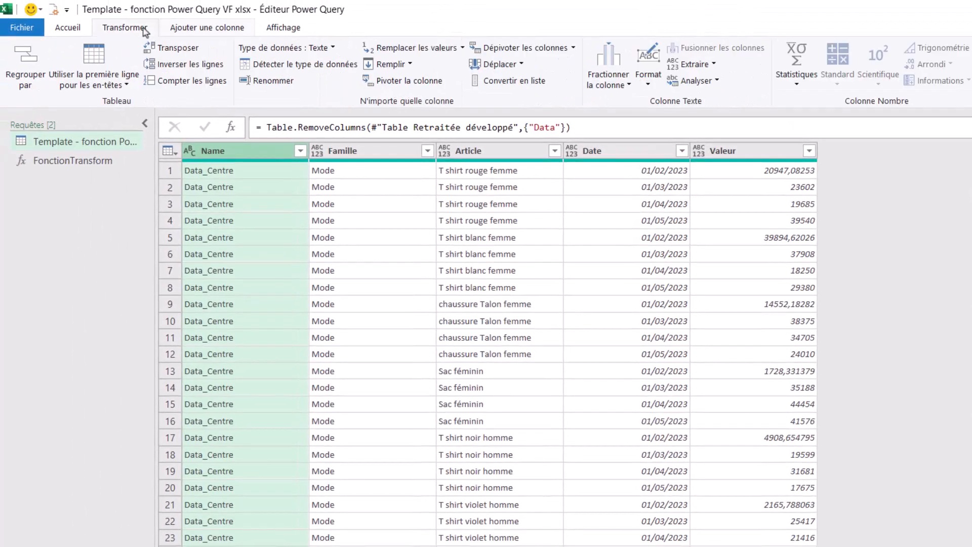
click(713, 64)
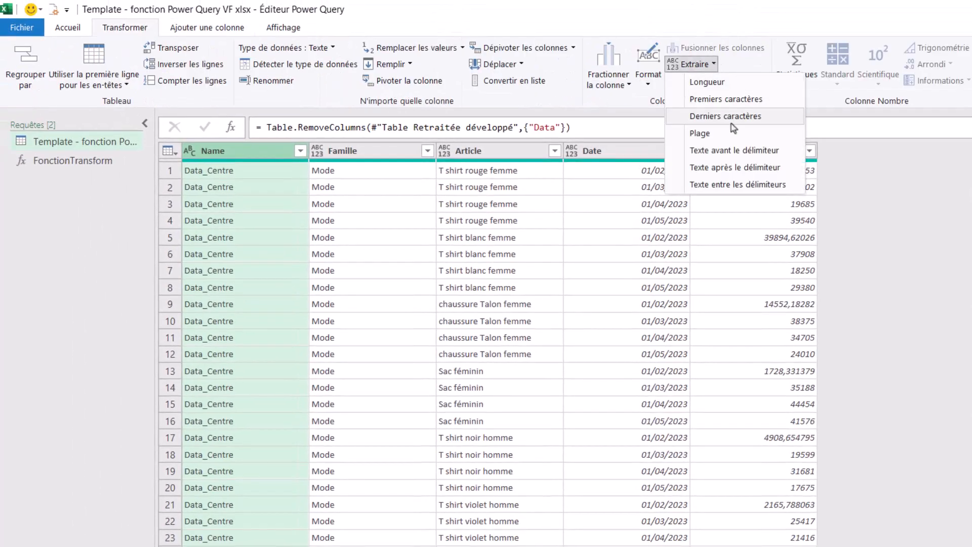
click(740, 171)
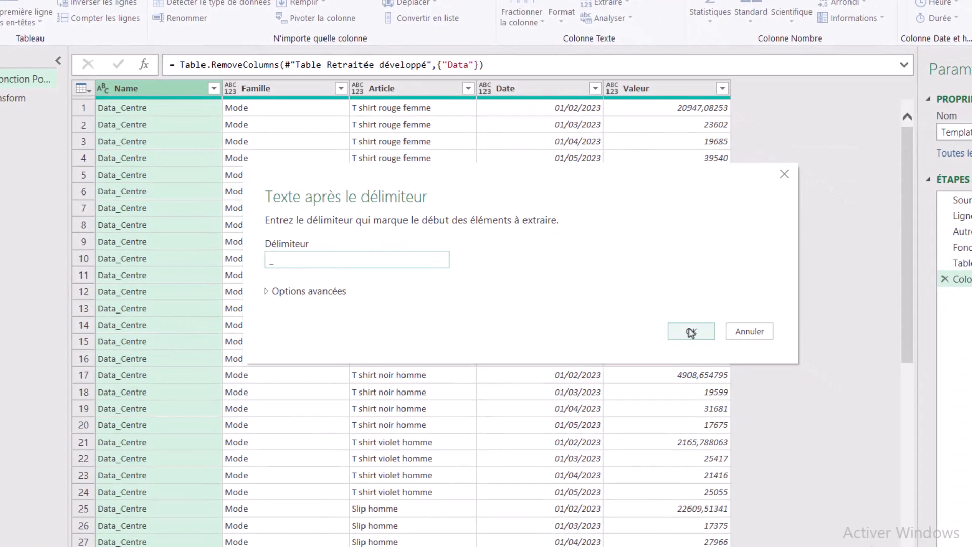
click(715, 349)
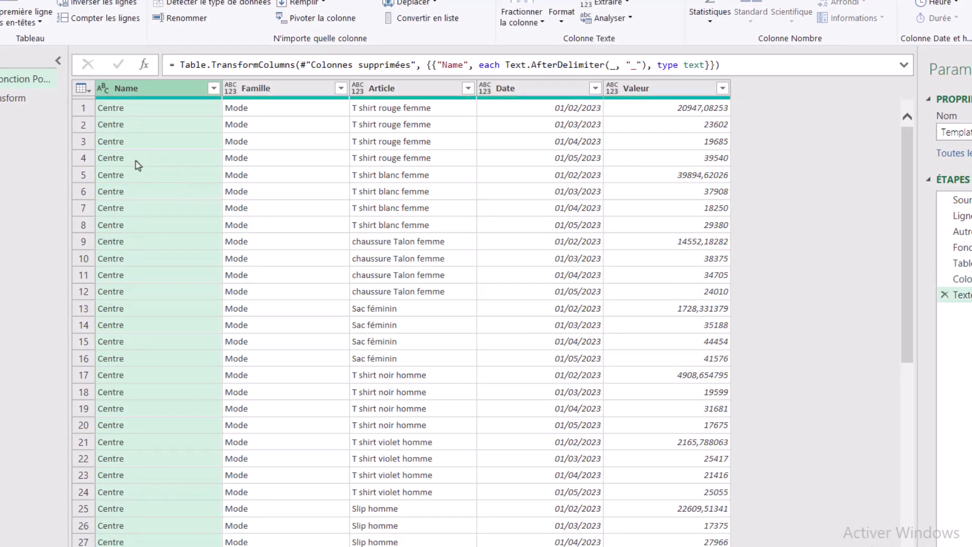
Step: Rename the Name column as Succursale
double_click(122, 91)
text(Succursal)
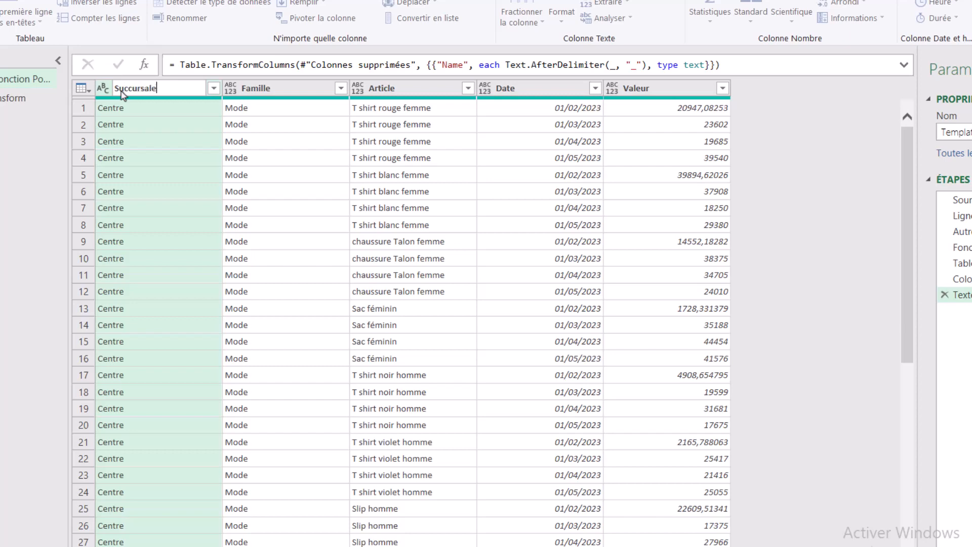
key(Return)
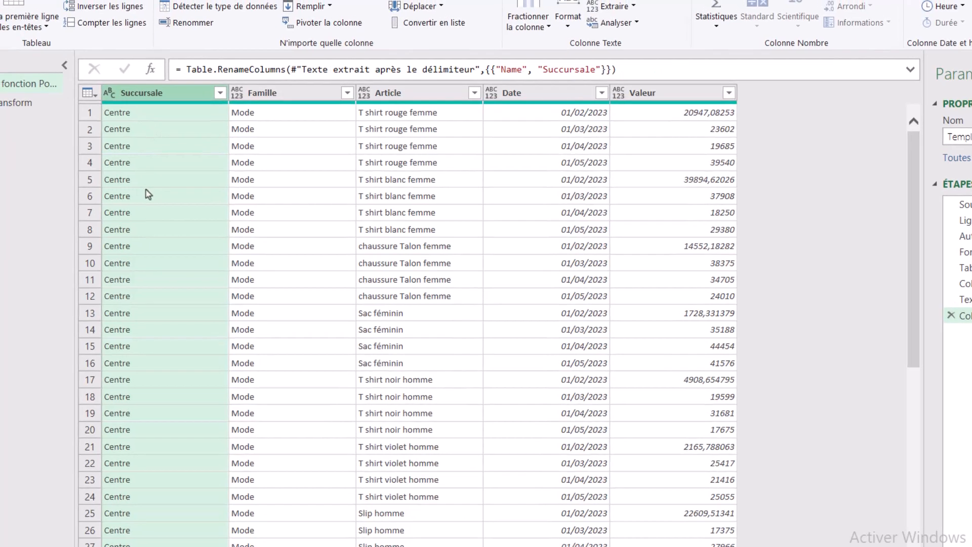
Step: Close the Power Query editor and load the Template query into a worksheet of the Classeur4 workbook
click(65, 26)
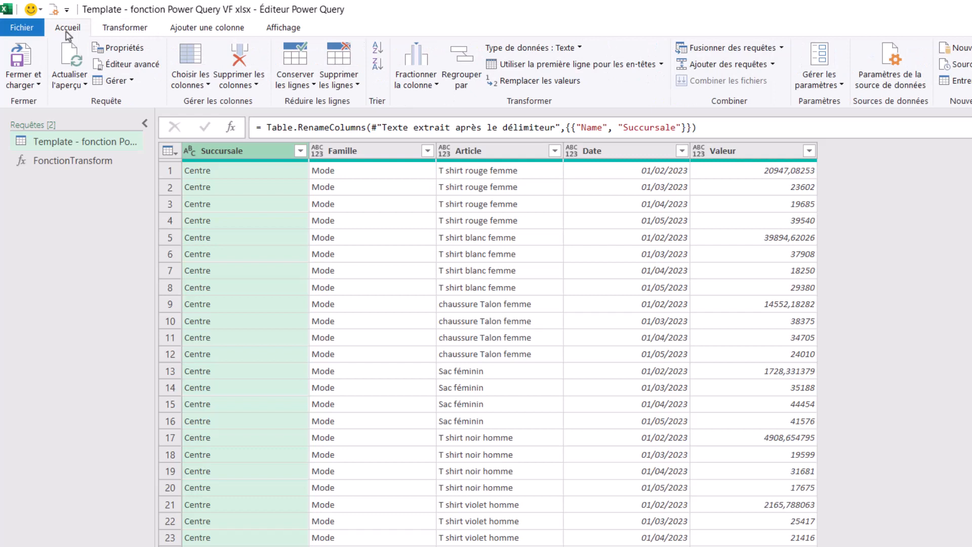
click(32, 85)
click(79, 103)
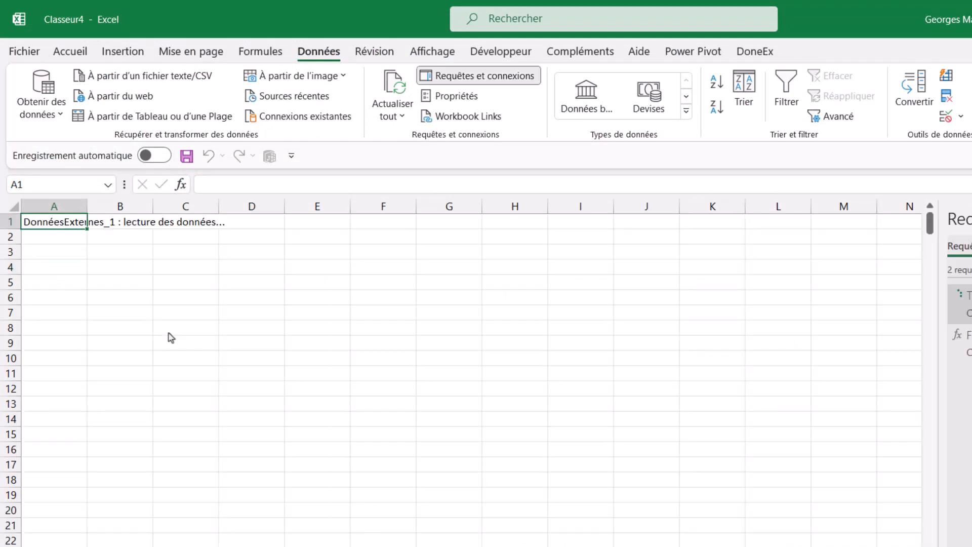
Step: Format the loaded table's Date column with the Date courte number format
click(308, 257)
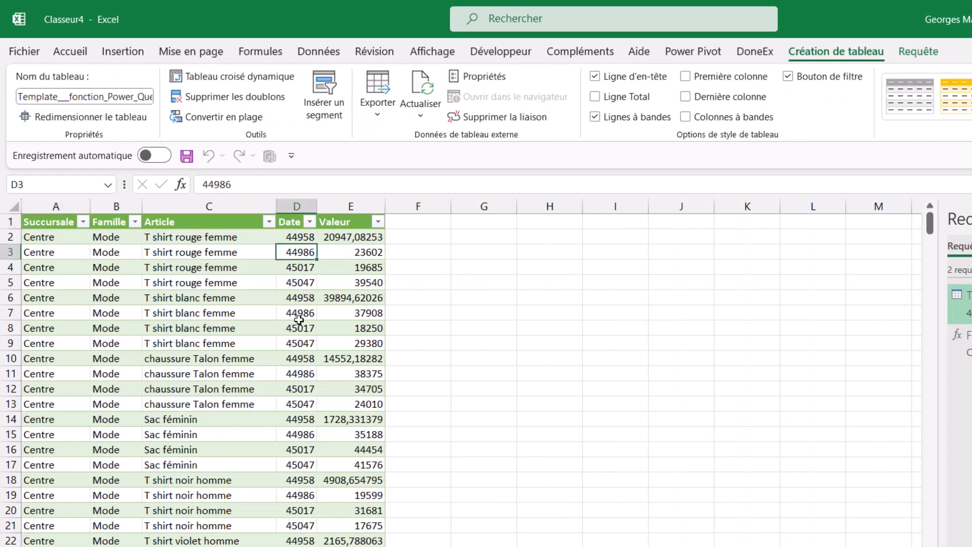
click(295, 210)
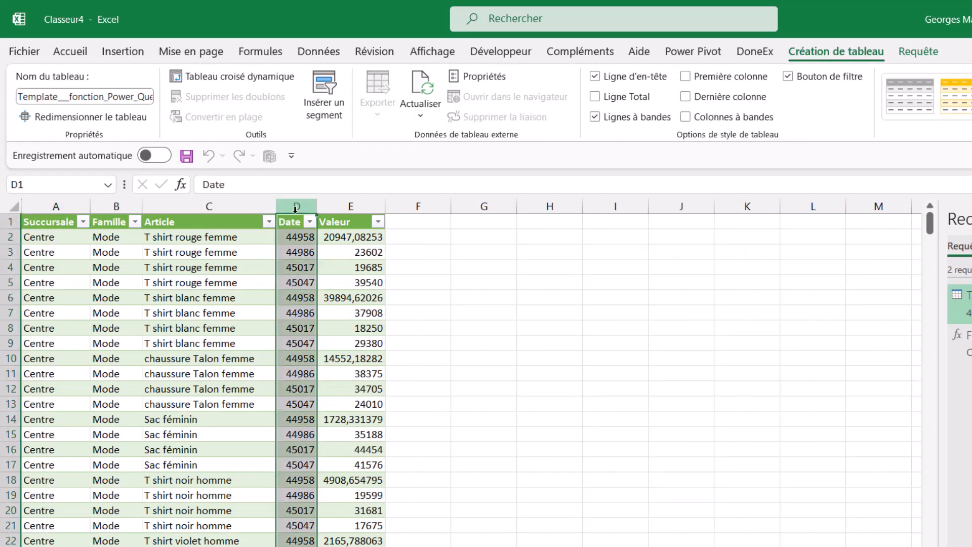
click(73, 53)
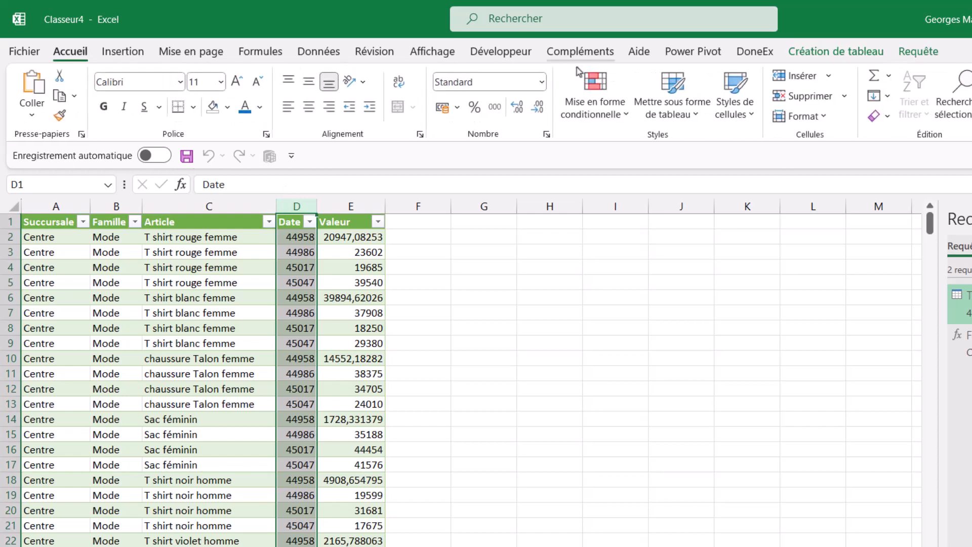
click(541, 81)
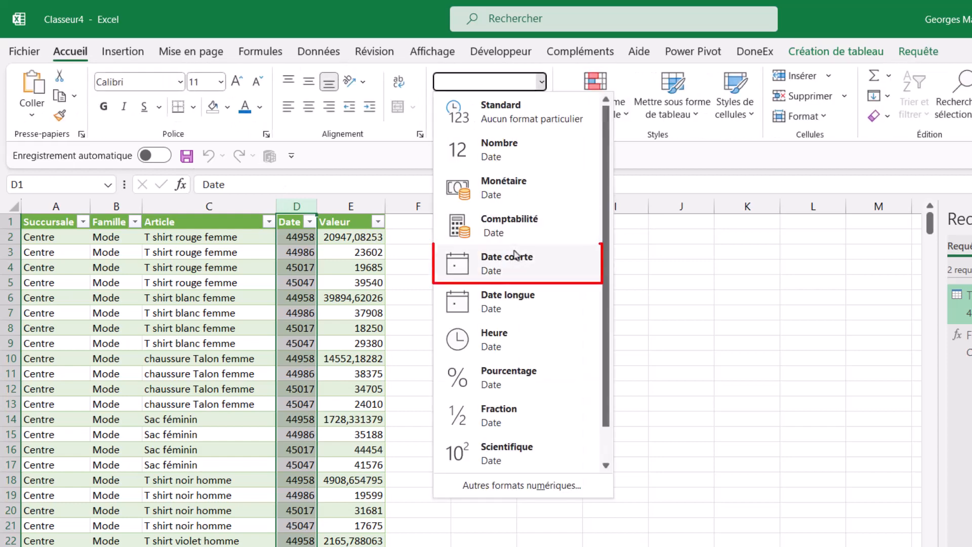
click(515, 255)
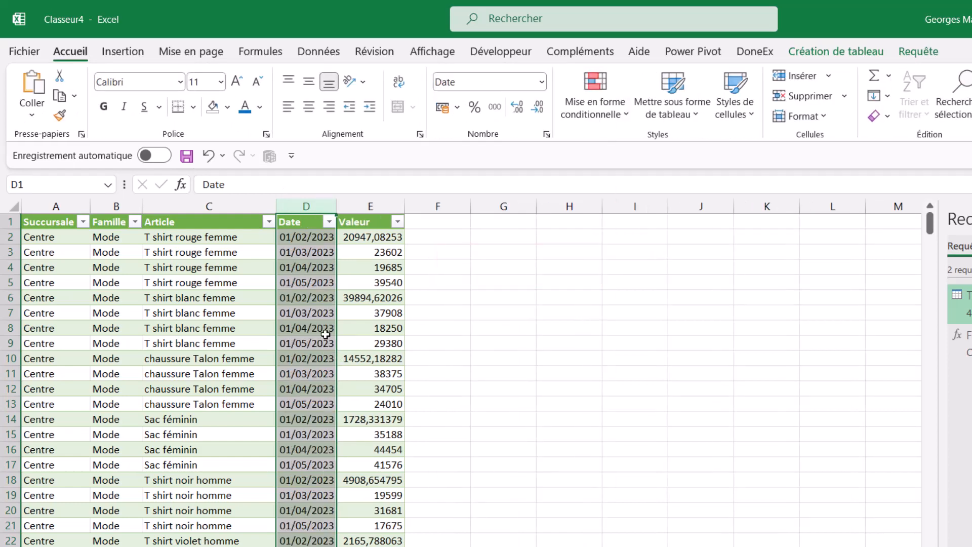
Step: Review the dates and the Succursale, Famille and Article rows throughout the loaded table
click(307, 237)
click(307, 298)
scroll(154, 428, down, 7)
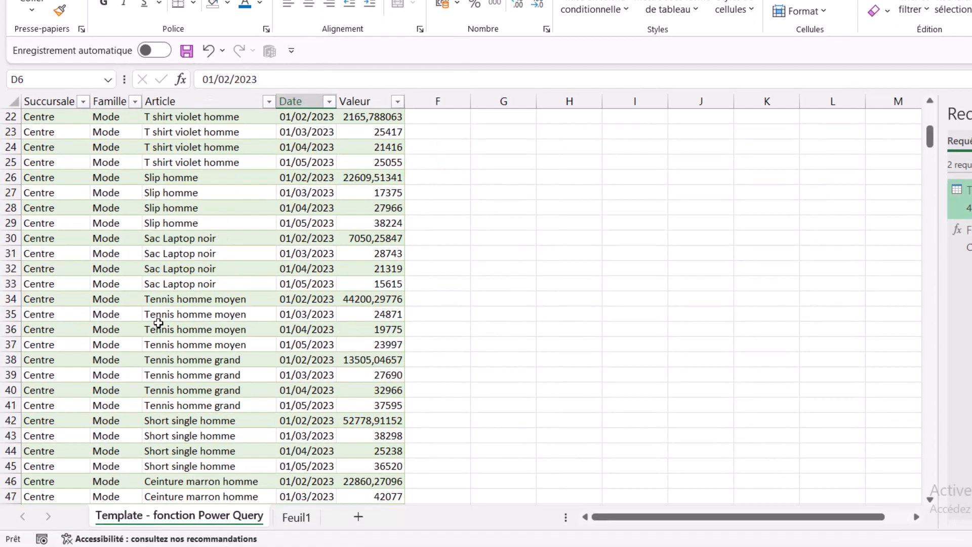
scroll(158, 323, down, 20)
scroll(159, 323, up, 20)
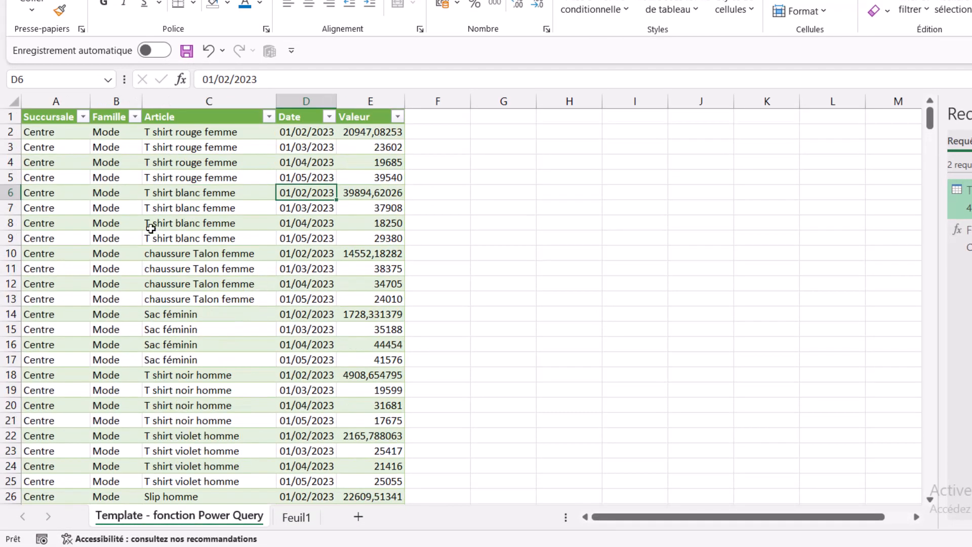
click(151, 229)
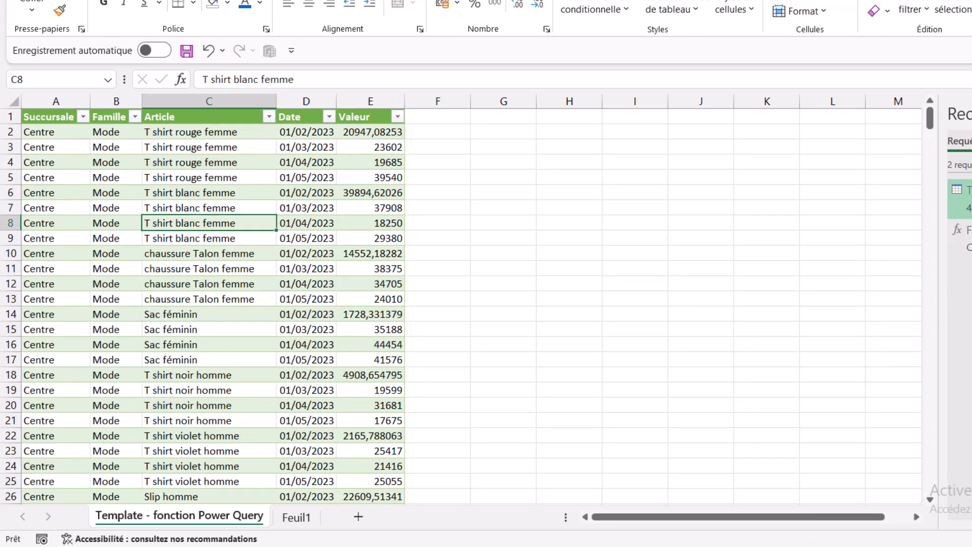
Step: Switch to the source Template workbook and rename the sheet Ne pas Importer as Data_Siège
mouse_move(813, 543)
click(870, 496)
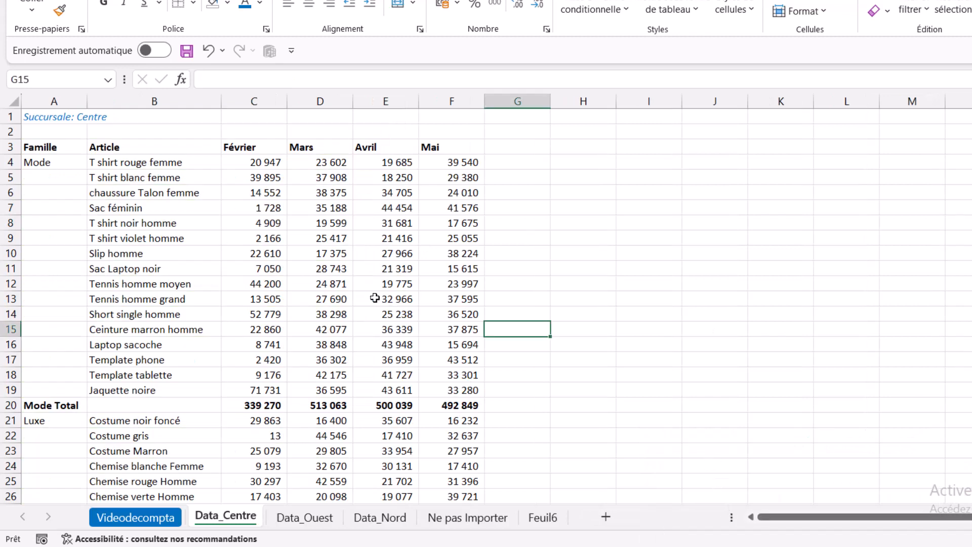
click(461, 522)
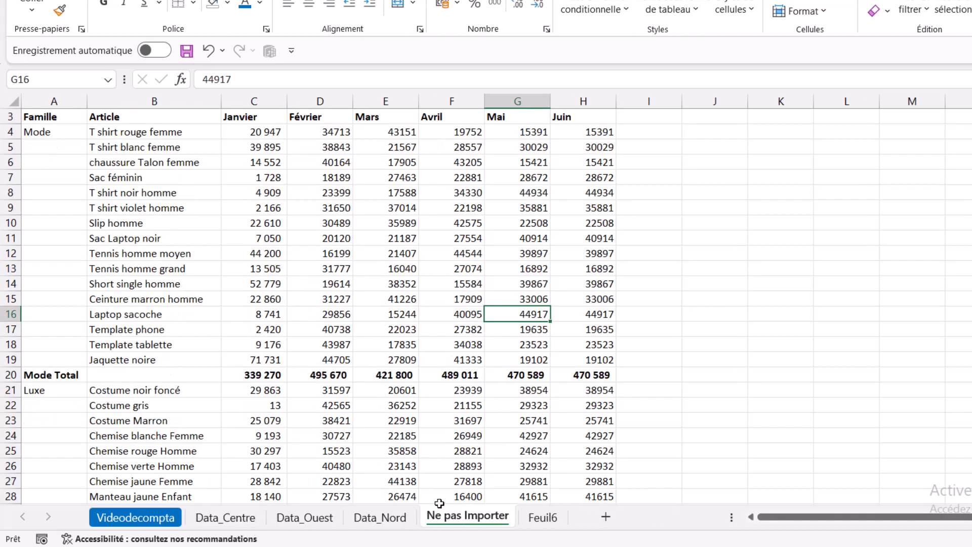
scroll(190, 228, up, 1)
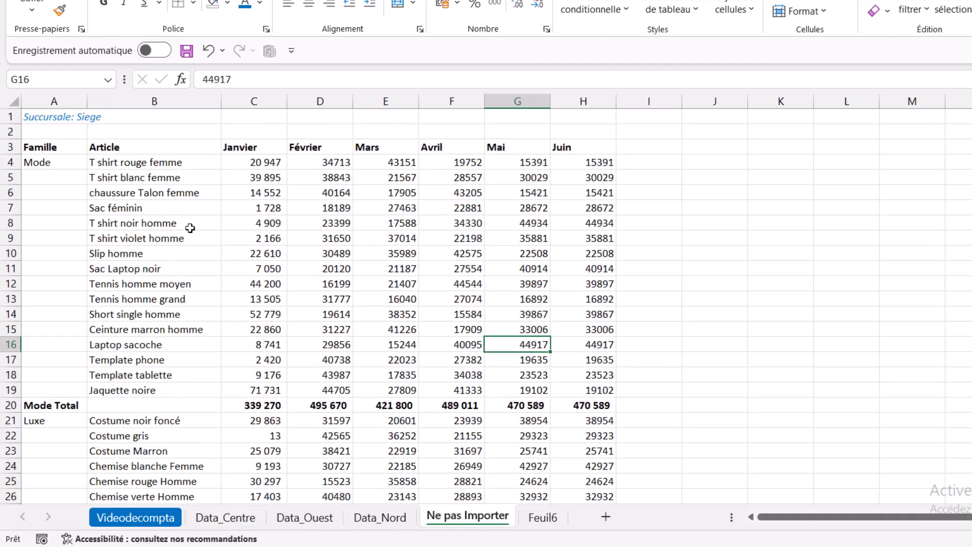
click(61, 122)
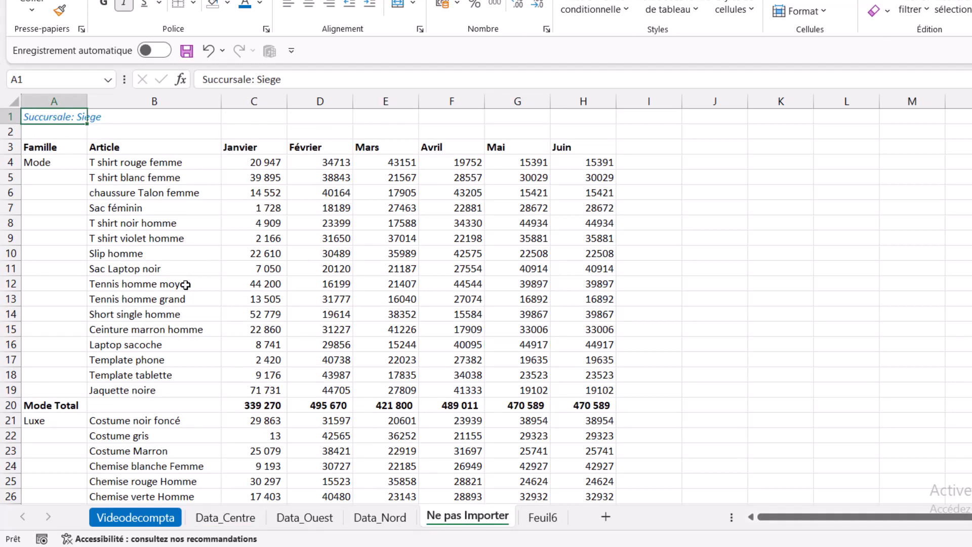
double_click(477, 516)
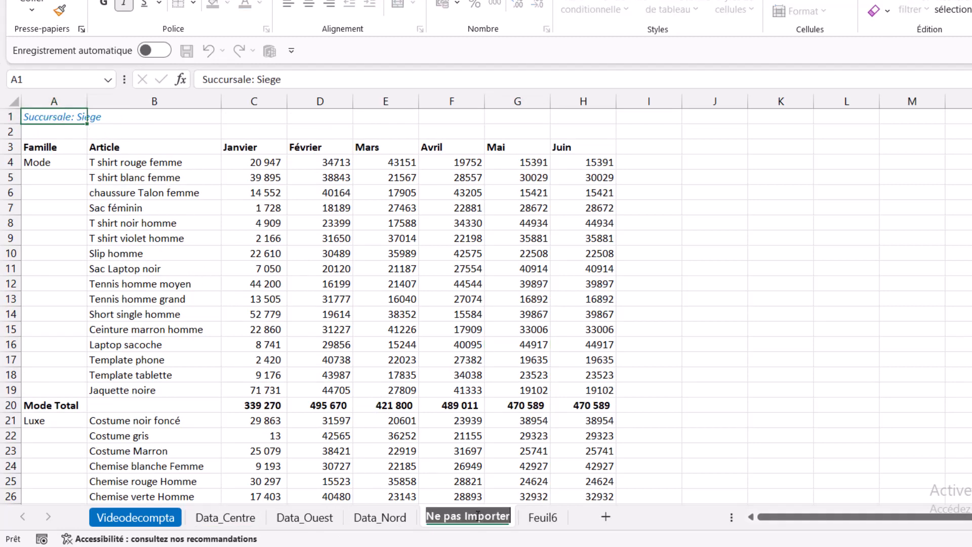
text(Data)
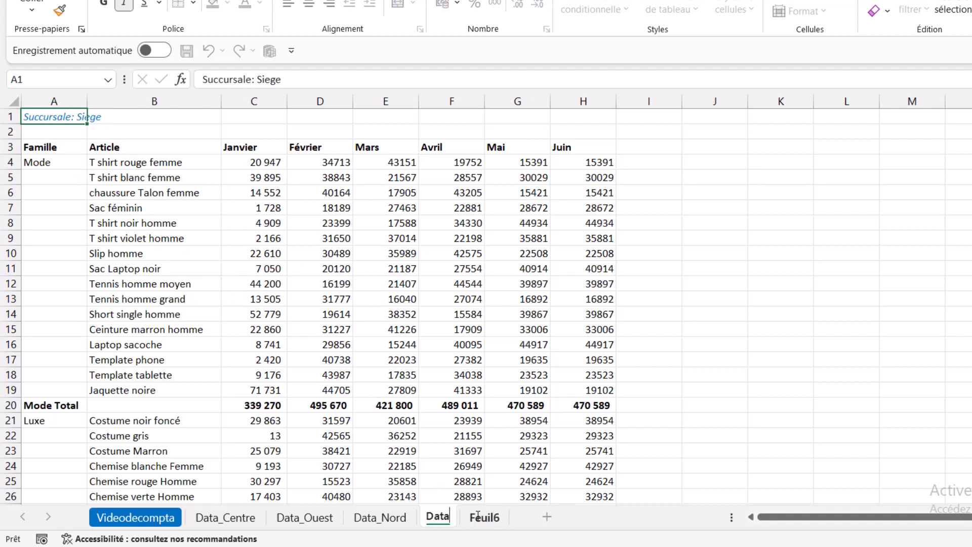
text(_Siège)
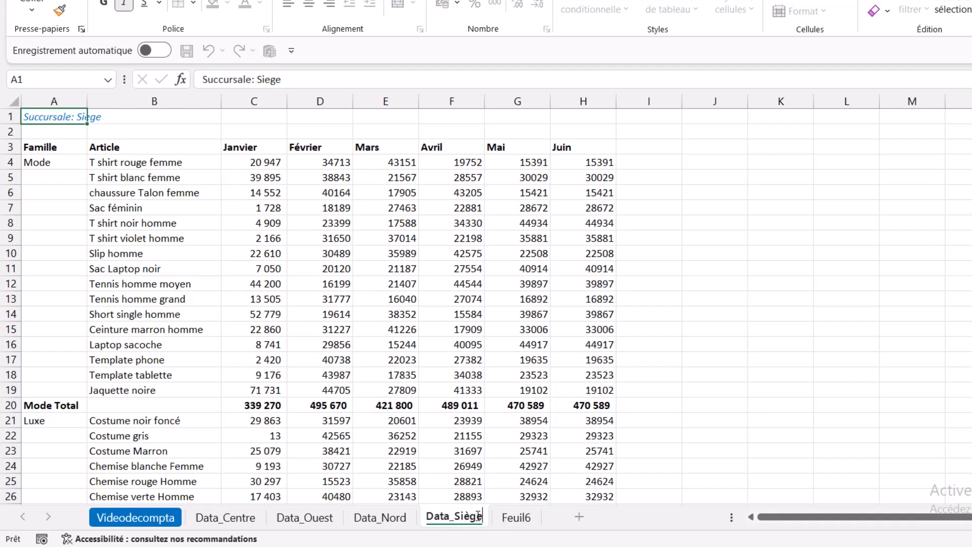
key(Return)
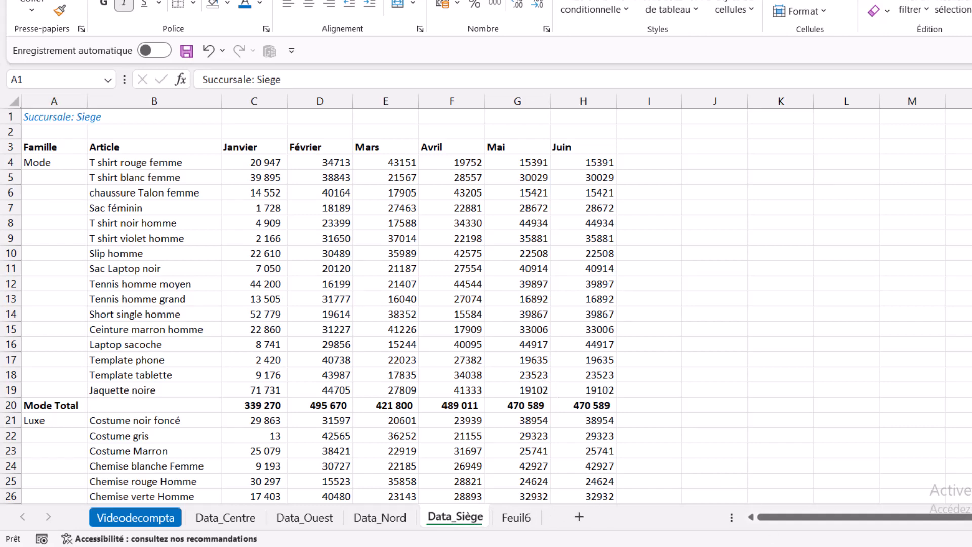
Step: Return to the Classeur4 workbook and refresh the Template query
click(887, 506)
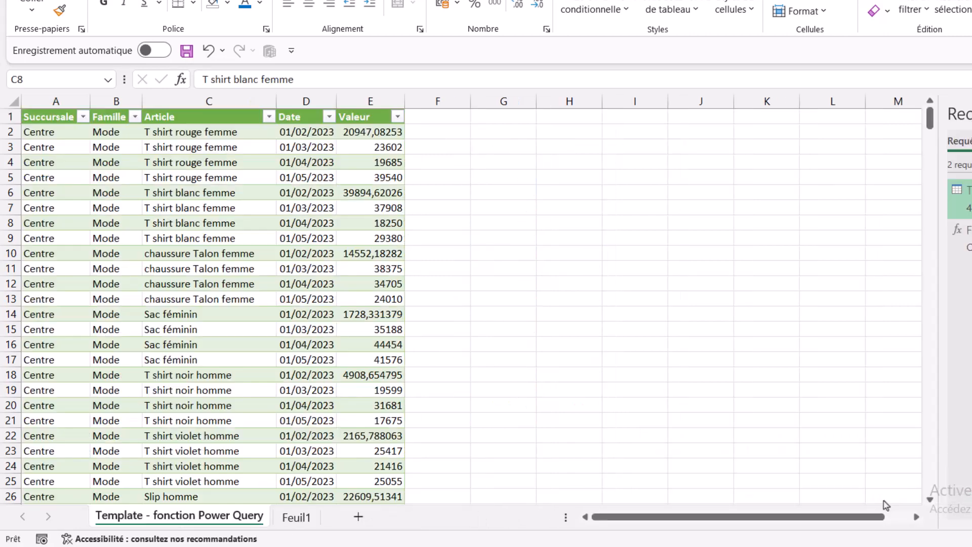
click(243, 201)
right_click(964, 199)
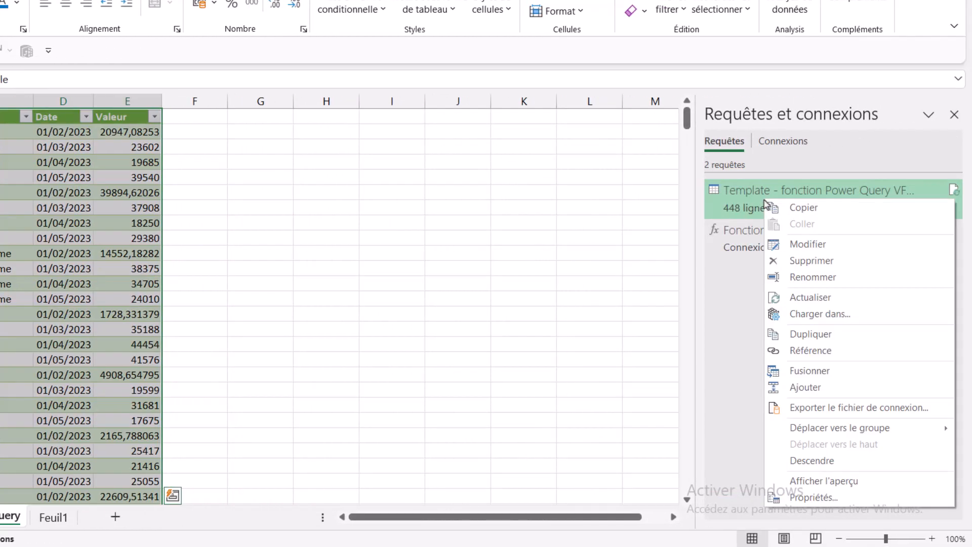
click(830, 298)
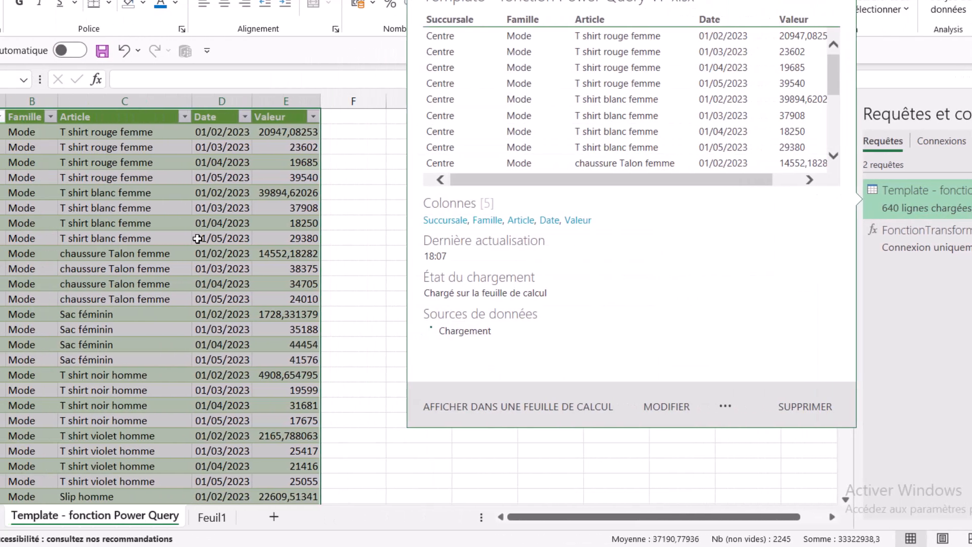
click(40, 238)
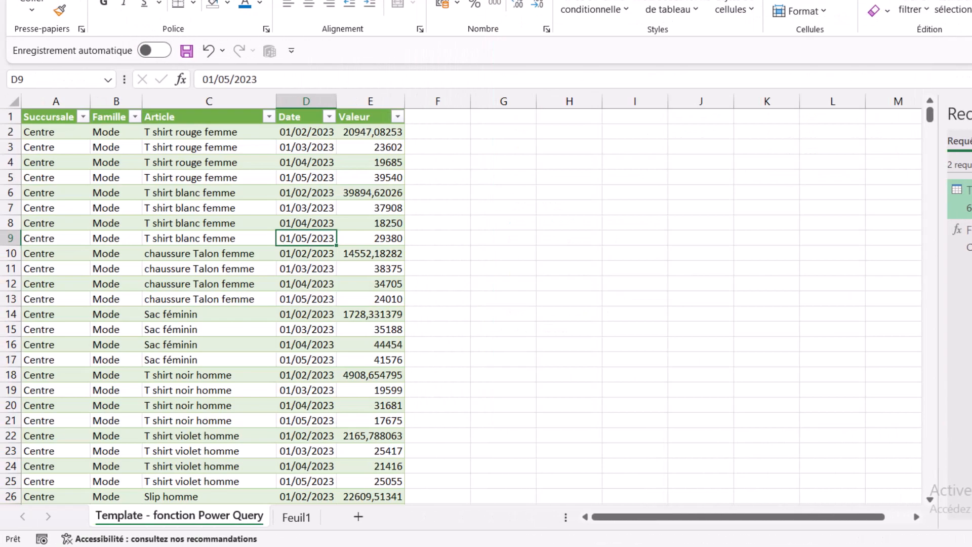
Step: Switch to the source Template workbook and copy the Juin column of Data_Siège, header included, into the adjacent empty column I
mouse_move(817, 546)
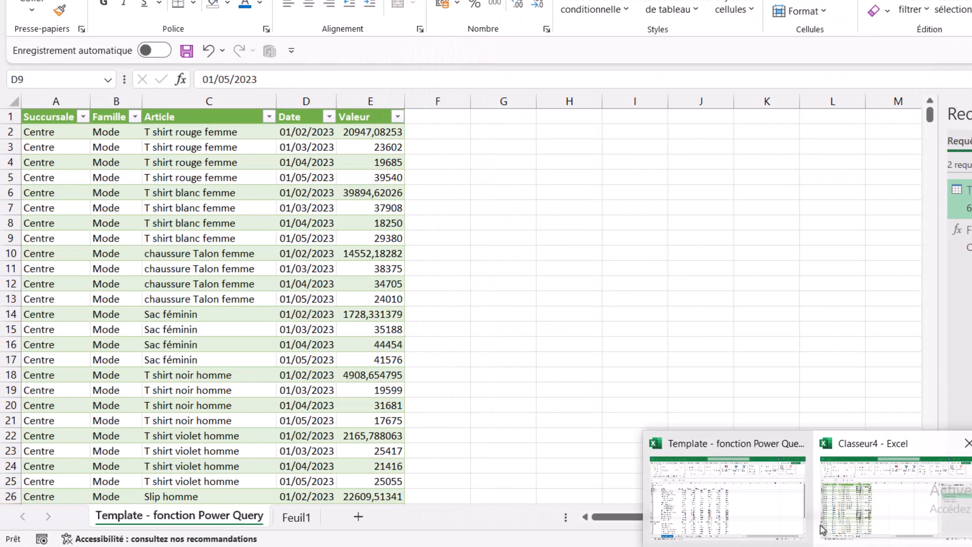
click(726, 501)
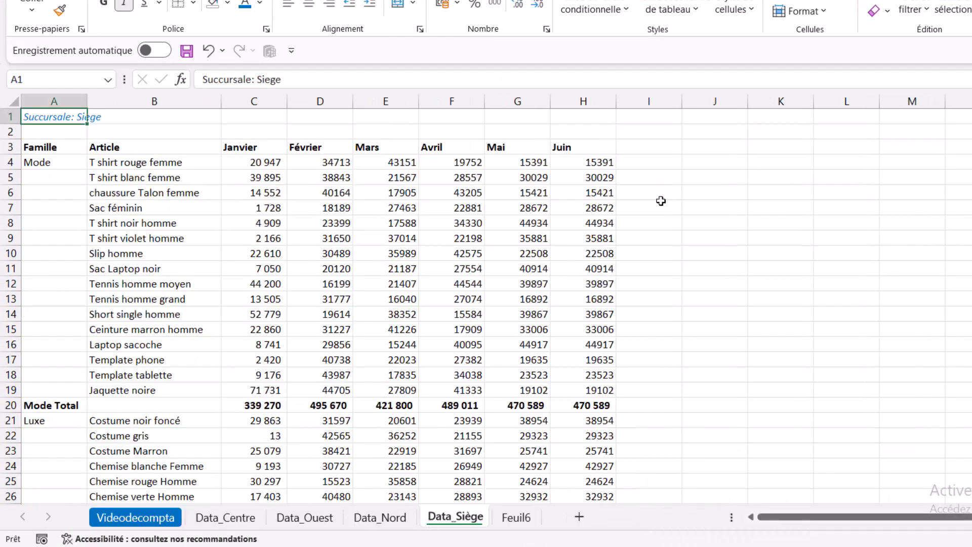
click(585, 147)
key(ctrl+shift+Down)
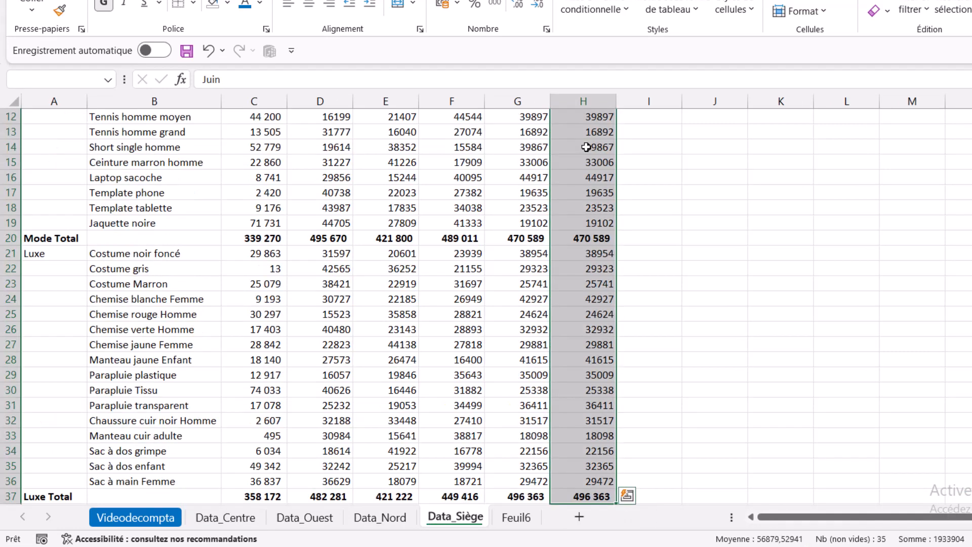
scroll(577, 148, down, 2)
key(ctrl+c)
key(Right)
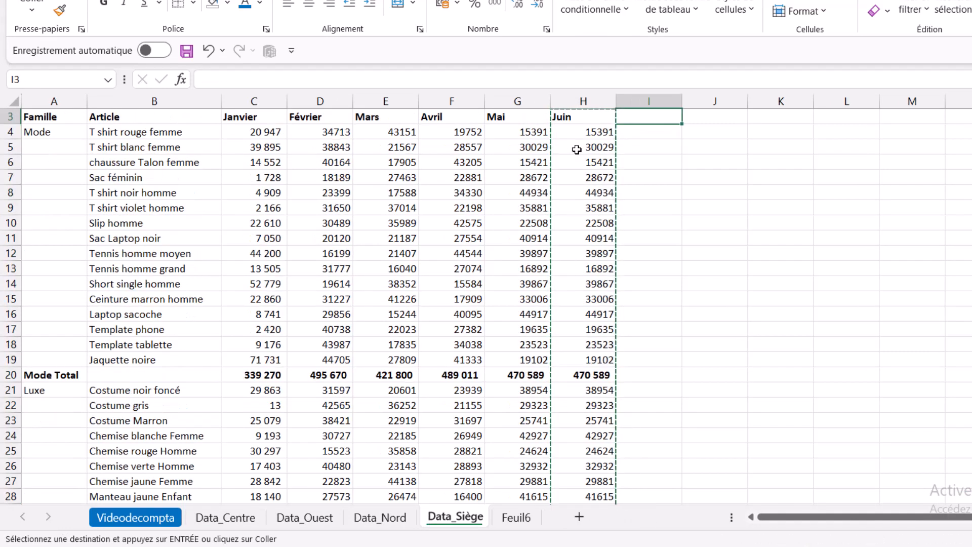
scroll(577, 148, up, 1)
key(ctrl+v)
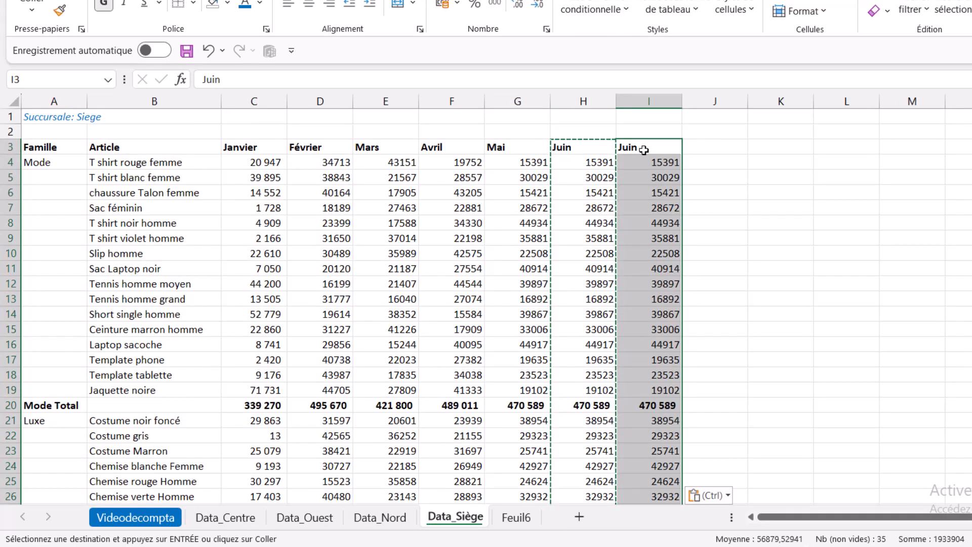
Step: Rename the header of the copied month column in cell I3 as Juillet
double_click(647, 147)
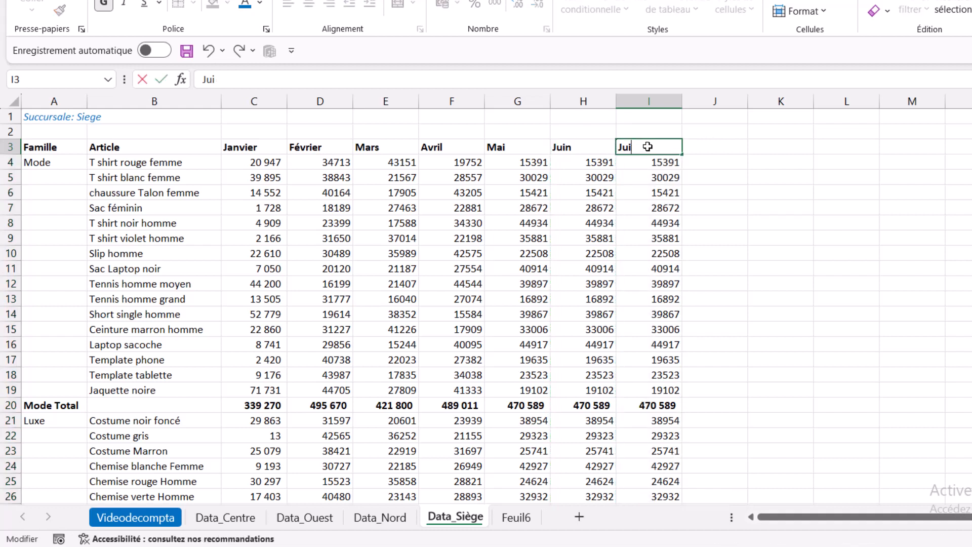
text(llet)
key(Return)
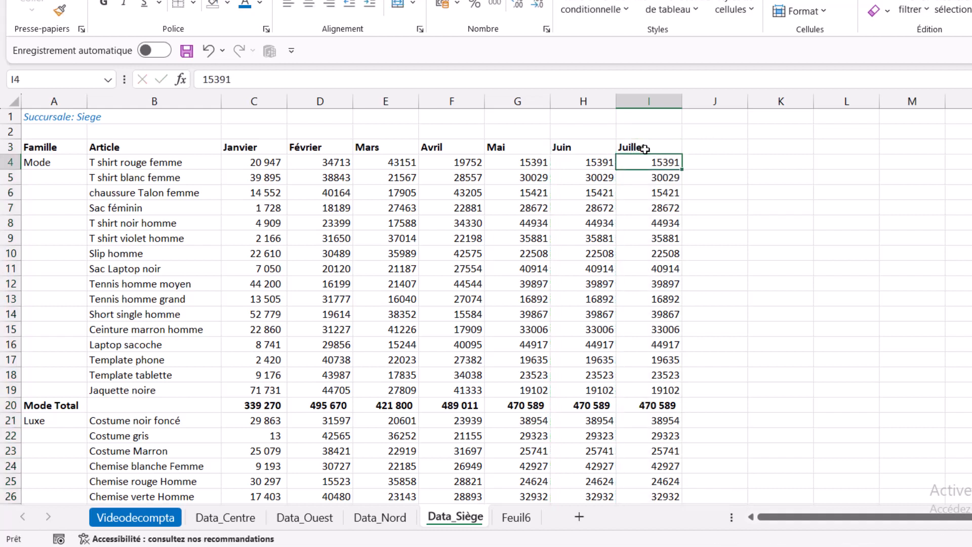
click(551, 166)
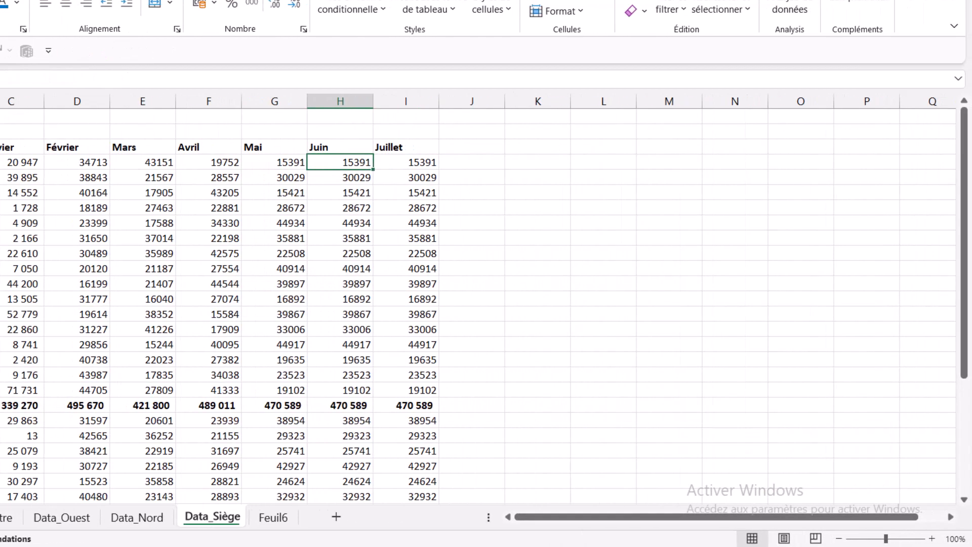
Step: Go back to the Classeur4 workbook and refresh the Template query to load the added Juillet month
mouse_move(572, 544)
click(618, 512)
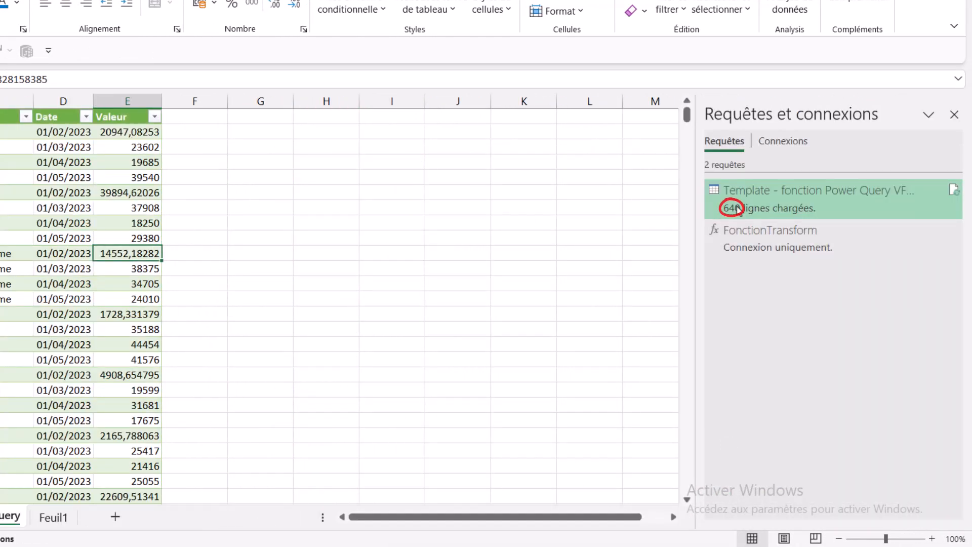
mouse_move(737, 209)
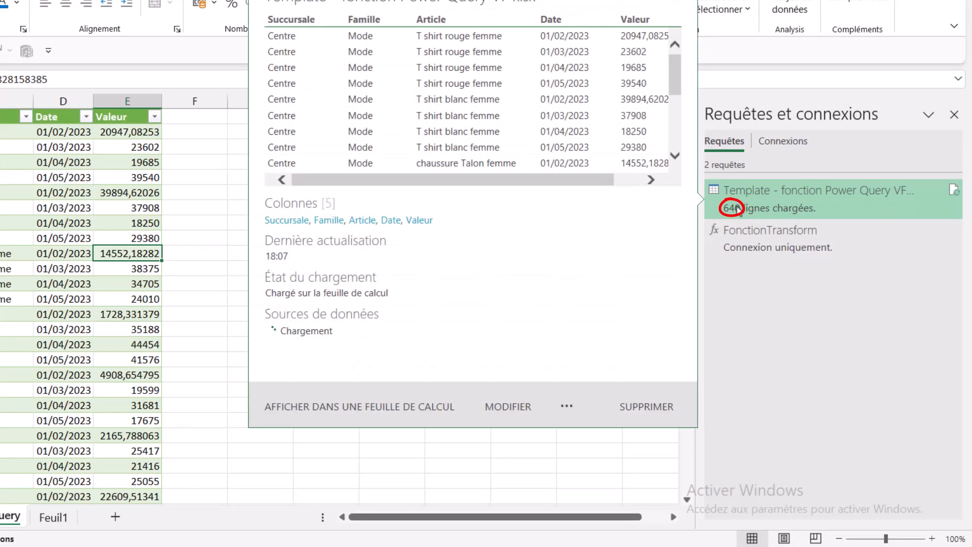
click(954, 190)
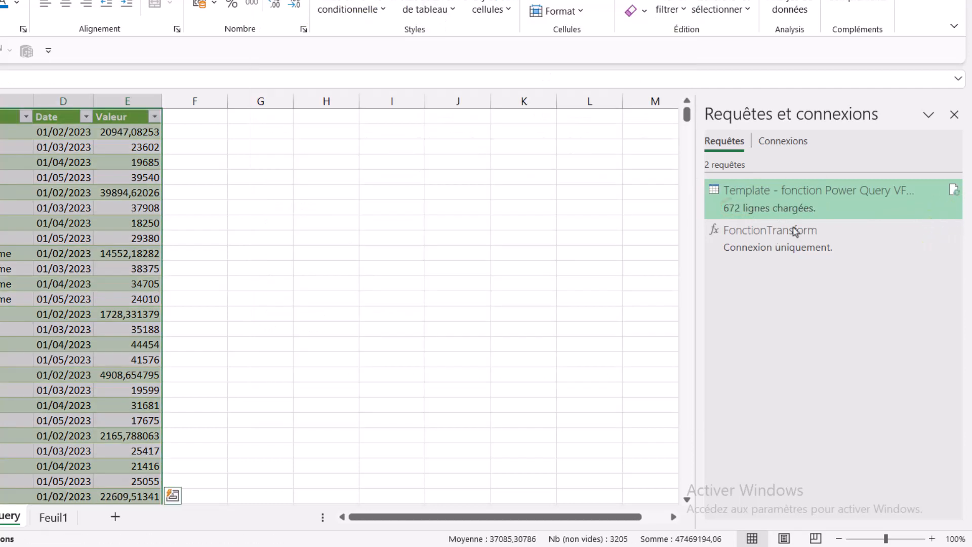
click(31, 232)
click(76, 212)
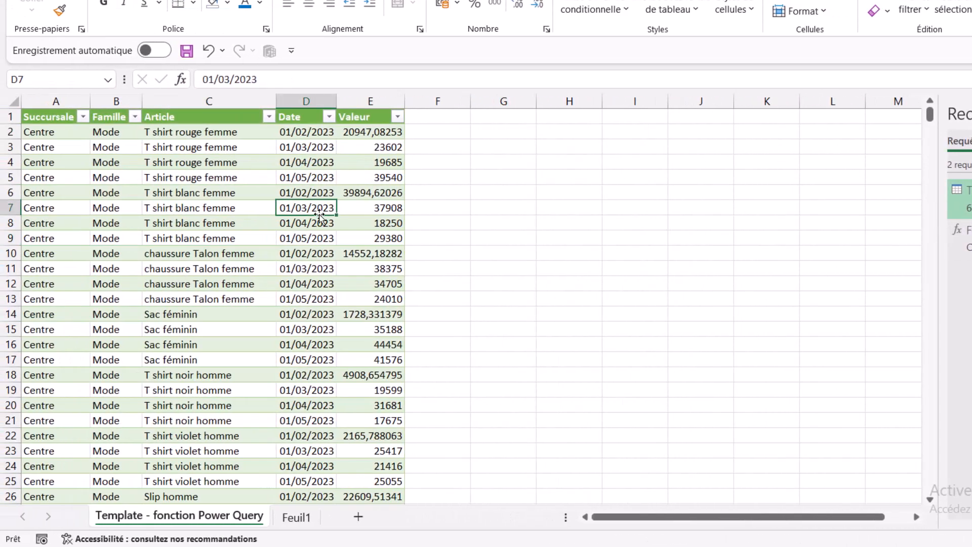